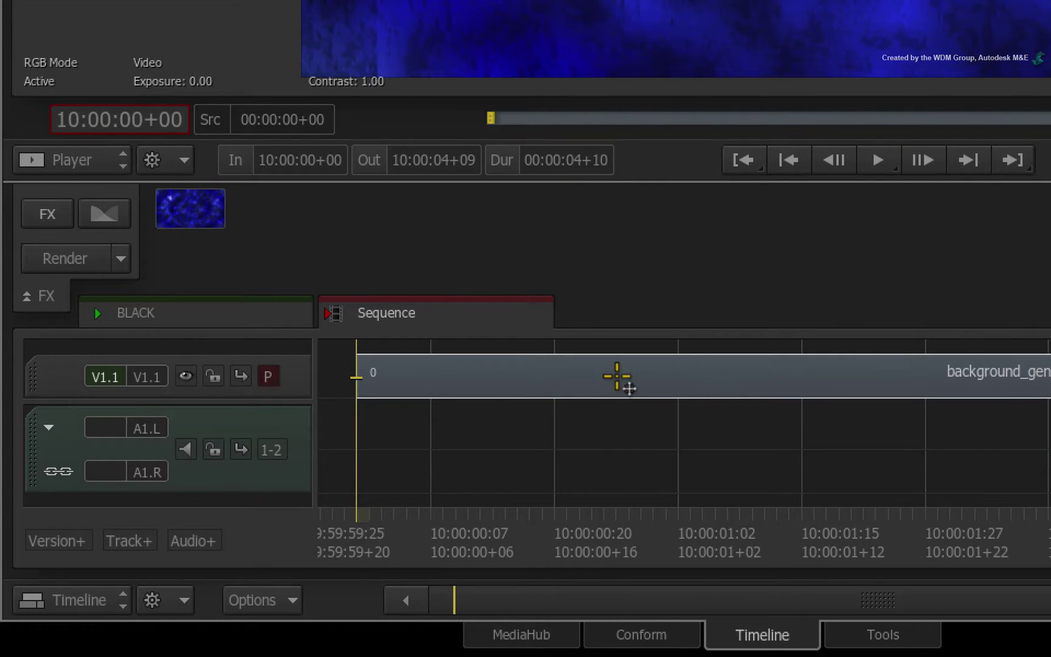
# - Add video track V1.2, select its Gap segment, and show the FX Ribbon
pyautogui.click(617, 378)
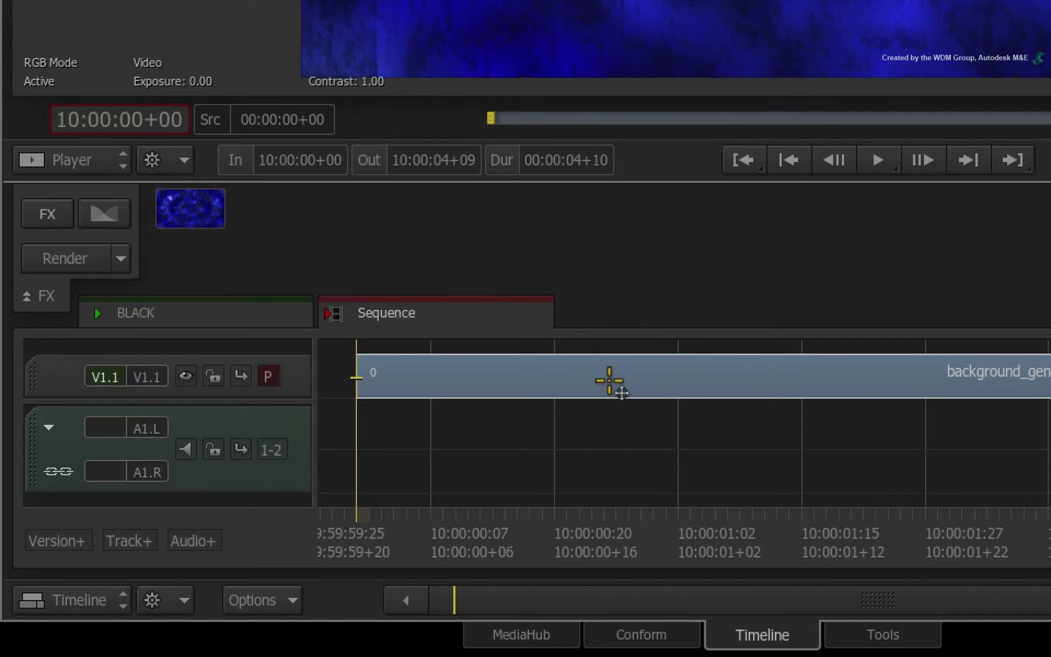
pyautogui.click(618, 348)
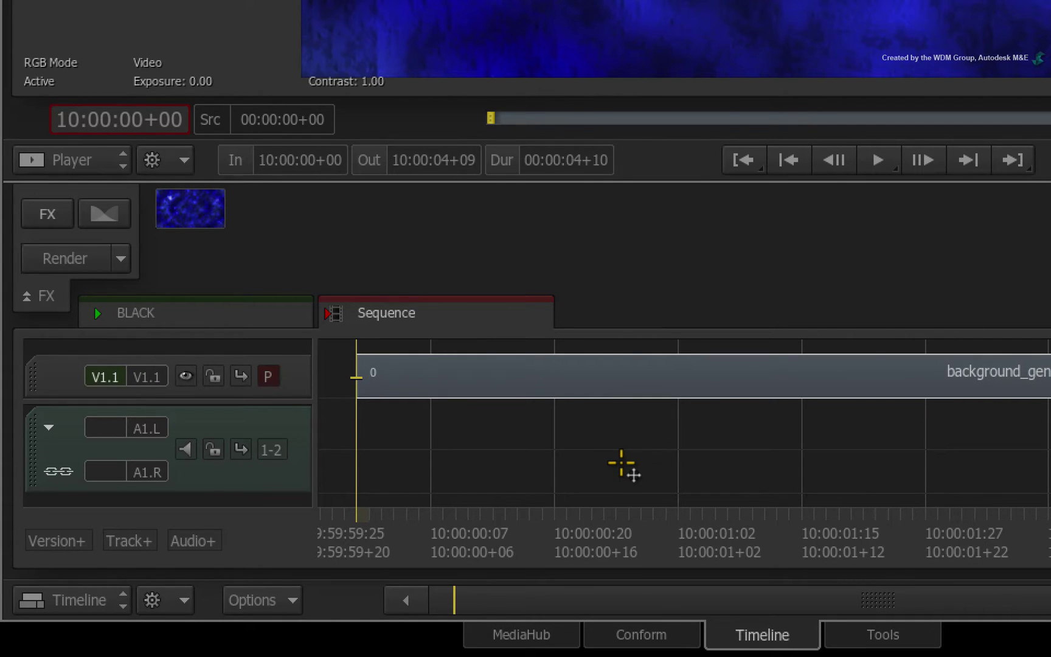
pyautogui.click(136, 540)
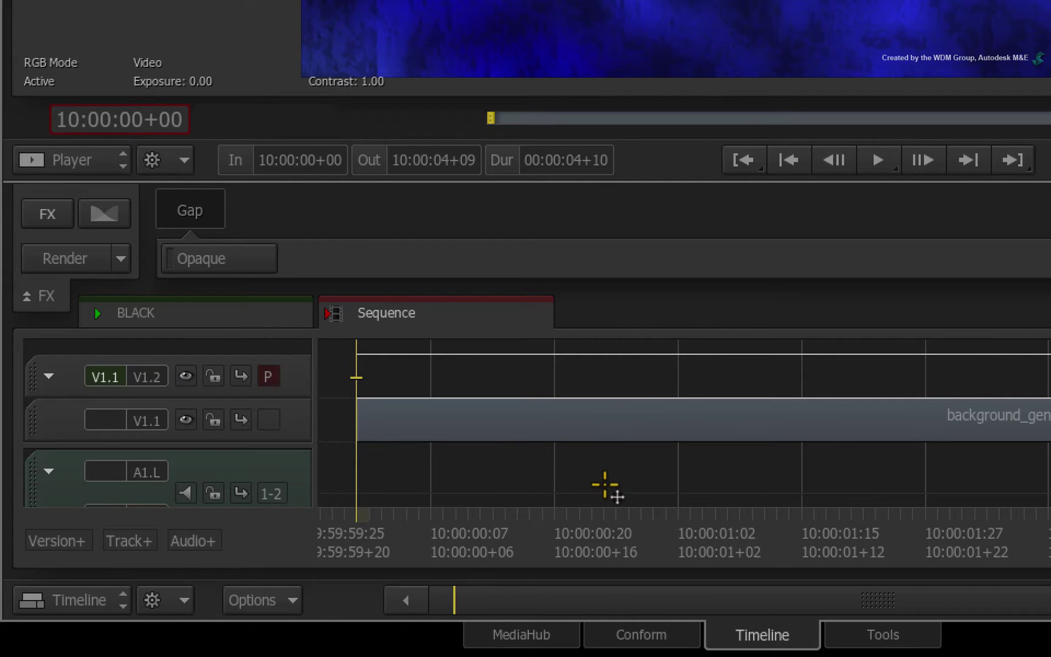
pyautogui.click(723, 380)
pyautogui.moveTo(436, 531)
pyautogui.mouseDown()
pyautogui.moveTo(864, 552)
pyautogui.moveTo(407, 532)
pyautogui.mouseUp()
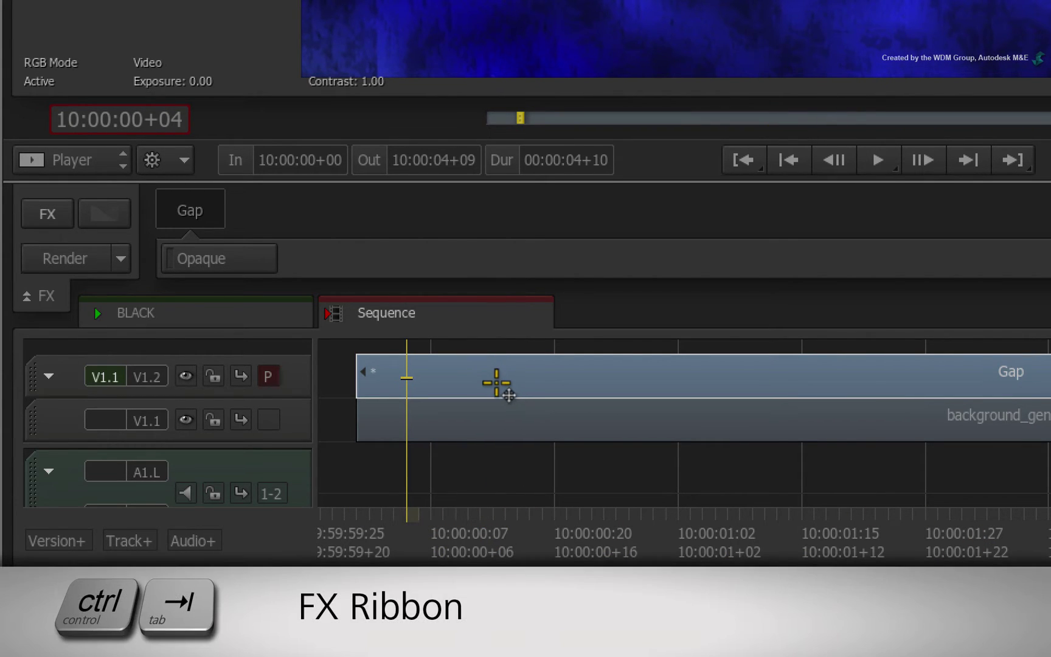
pyautogui.hotkey('ctrl', 'Tab')
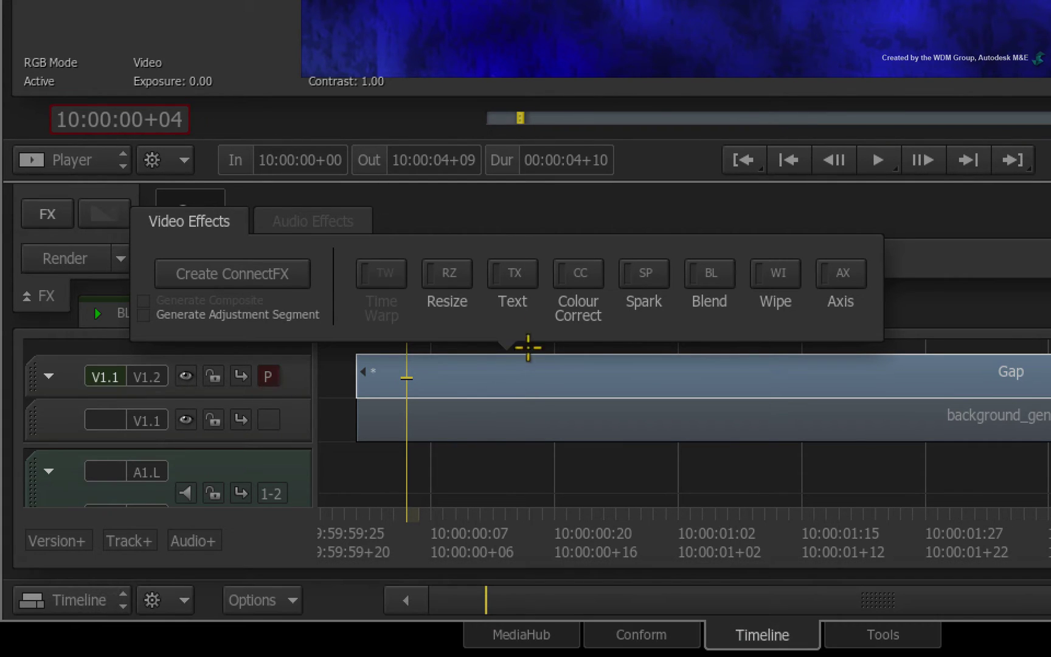
# - Apply a Text effect with a new layer 'Smoke' at size 386, centre-justified
pyautogui.click(520, 270)
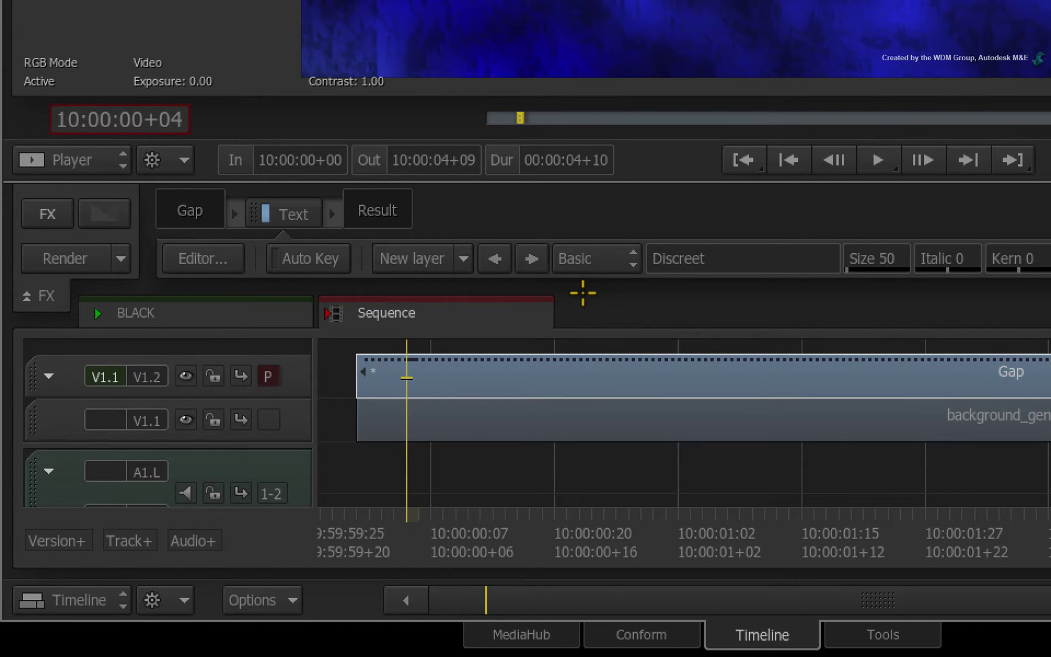
pyautogui.click(411, 267)
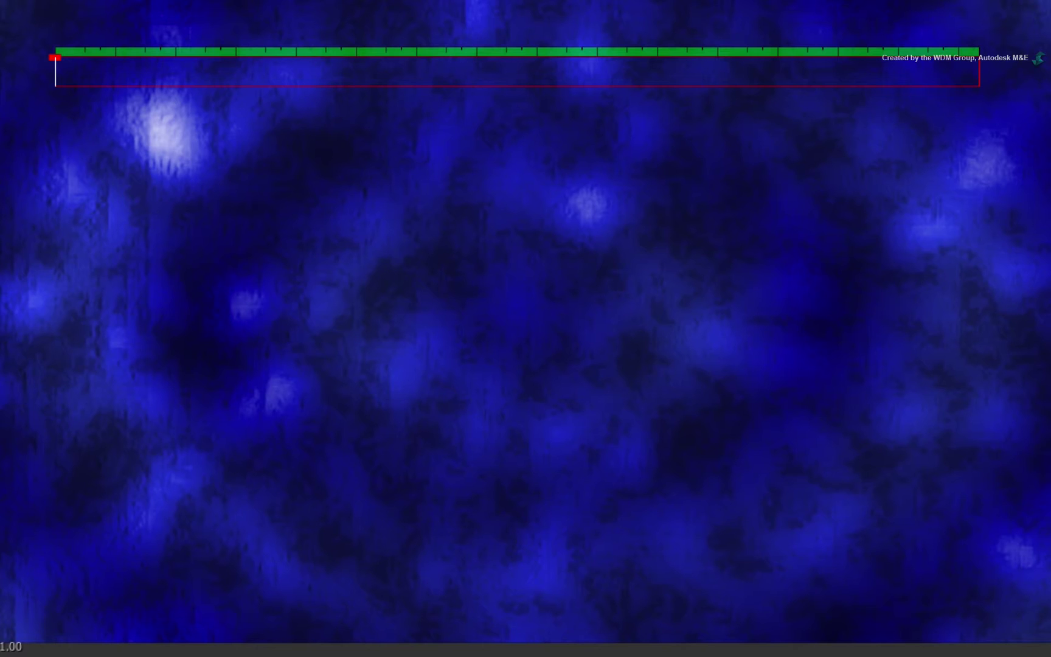
pyautogui.write('Sm')
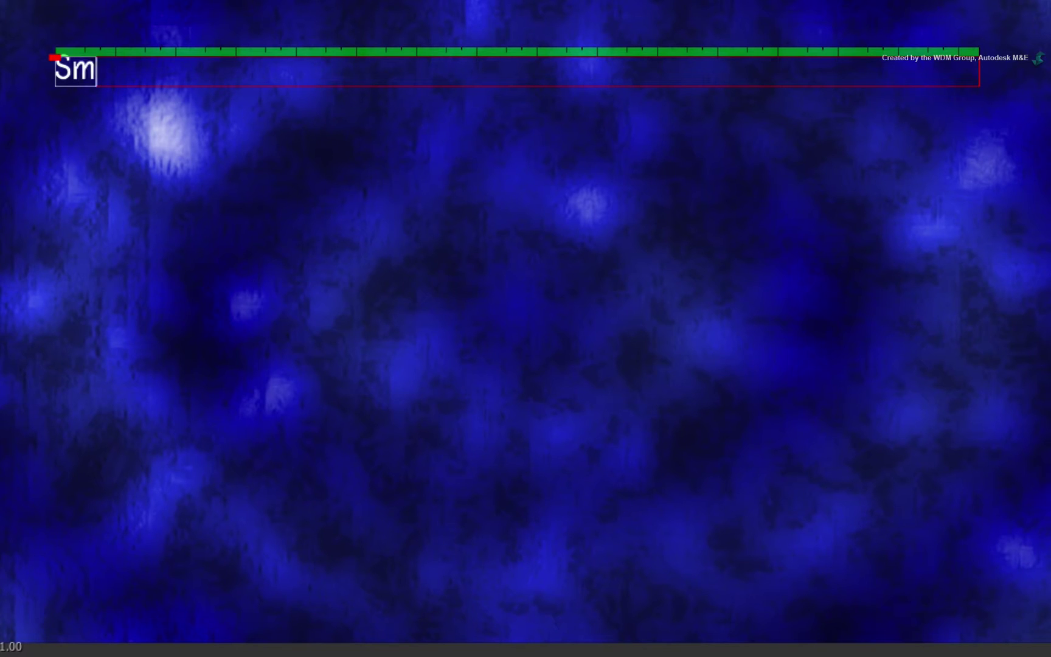
pyautogui.write('oke')
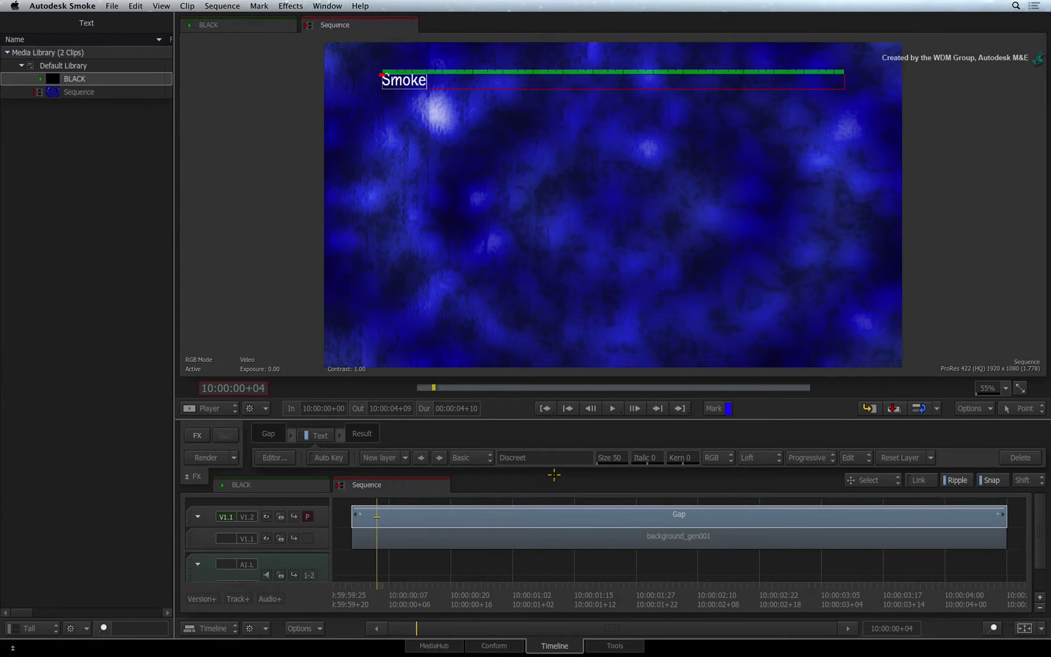
pyautogui.moveTo(613, 458); pyautogui.dragTo(723, 450)
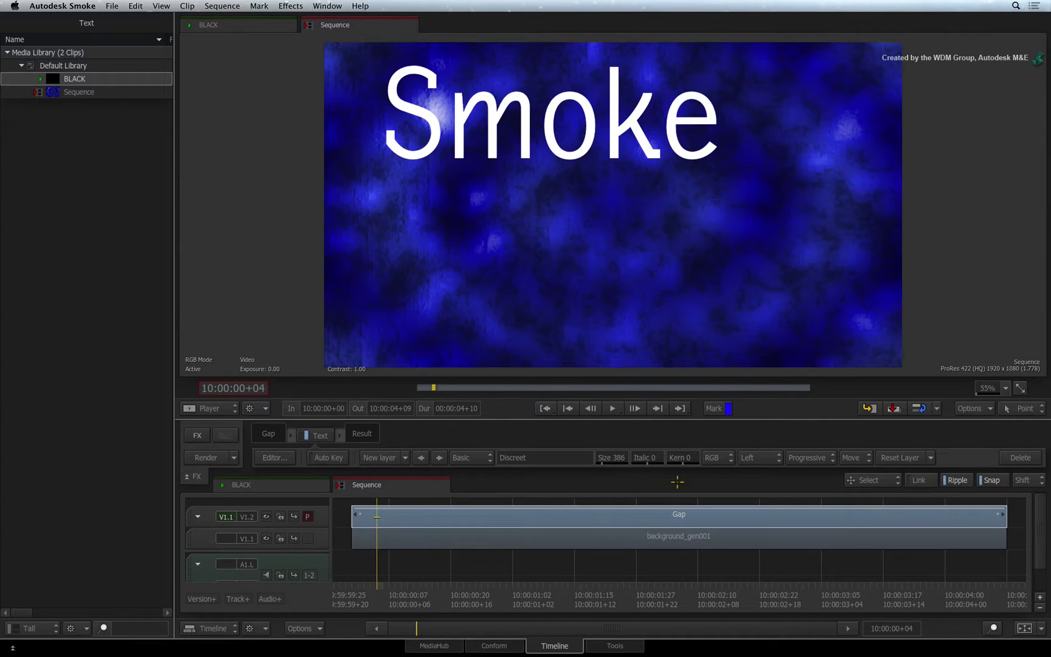
pyautogui.click(772, 458)
pyautogui.click(764, 435)
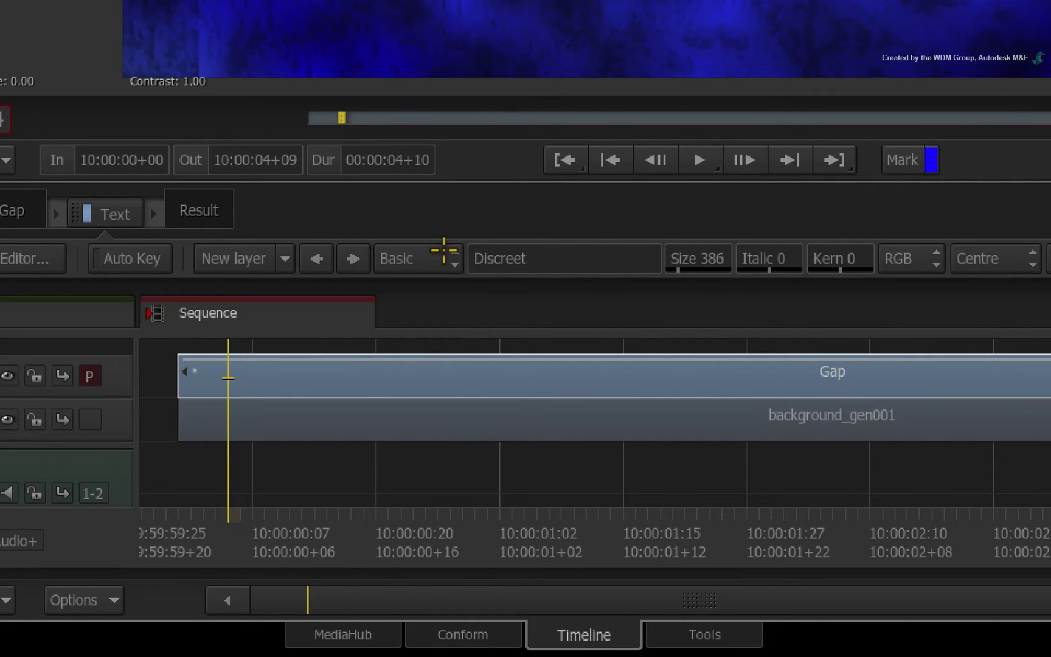
# - Enable the Out/Shad drop shadow on the title, offset to X 14, Y -21
pyautogui.click(443, 252)
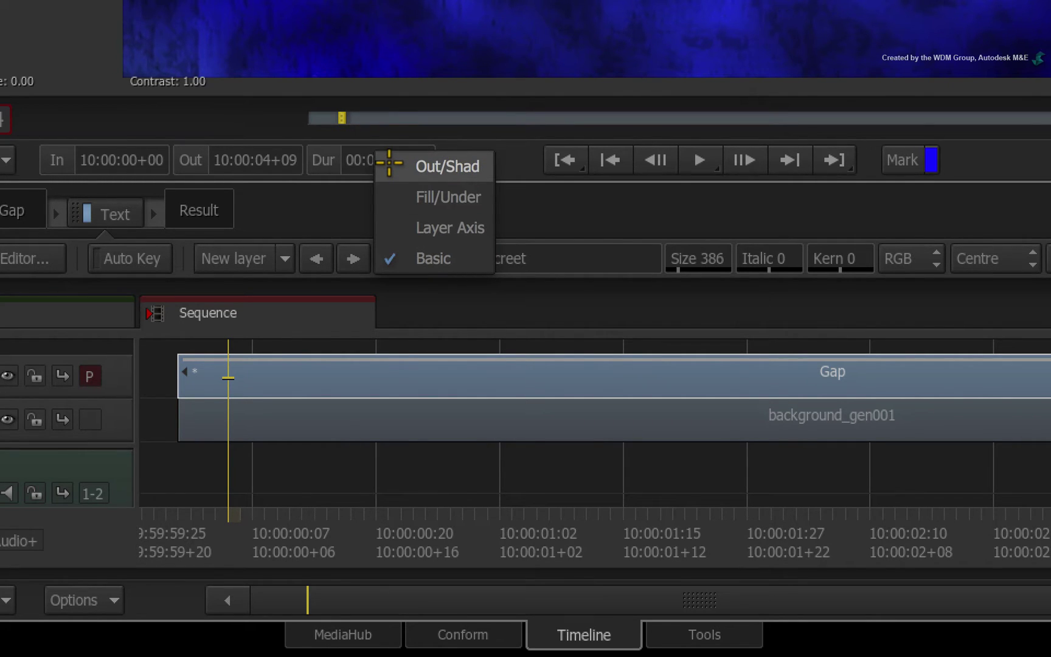
pyautogui.click(389, 164)
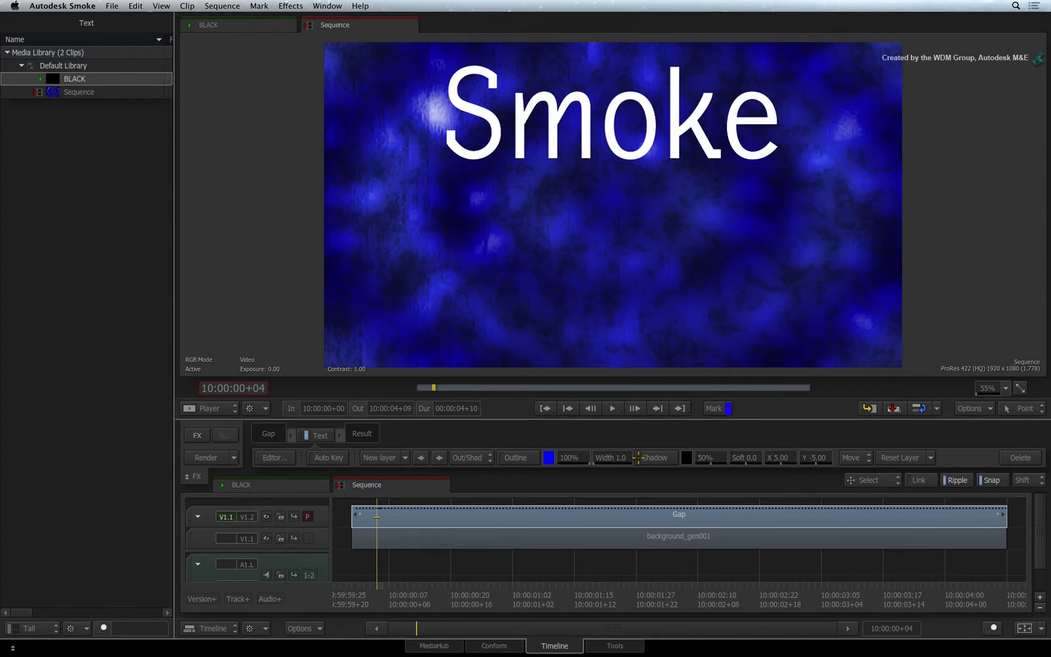
pyautogui.click(637, 458)
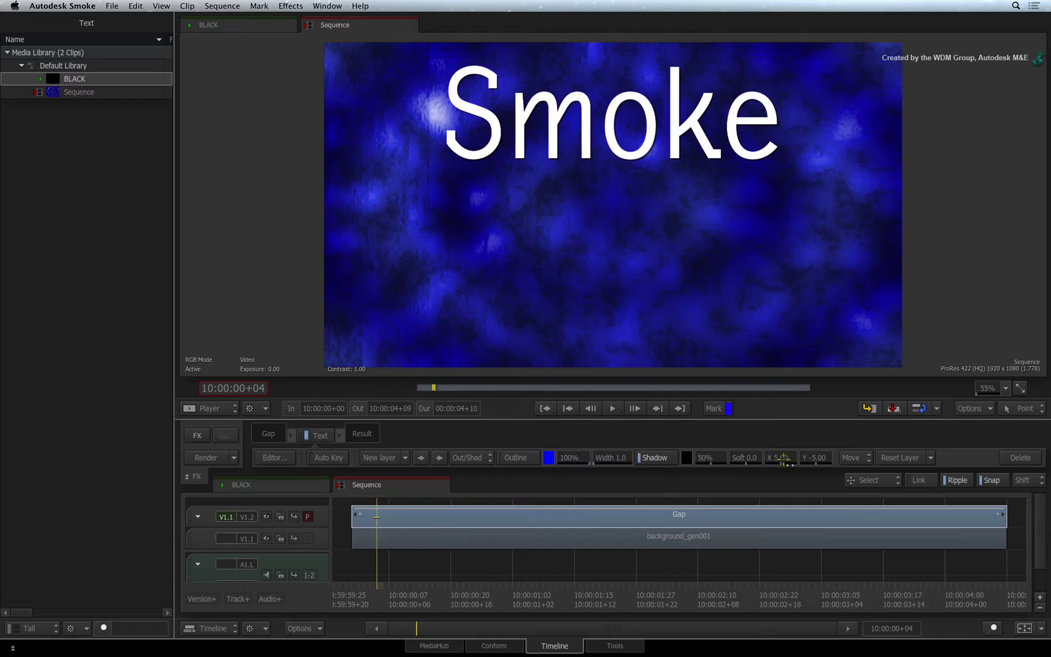
pyautogui.moveTo(780, 457)
pyautogui.mouseDown()
pyautogui.moveTo(801, 457)
pyautogui.moveTo(769, 467)
pyautogui.mouseUp()
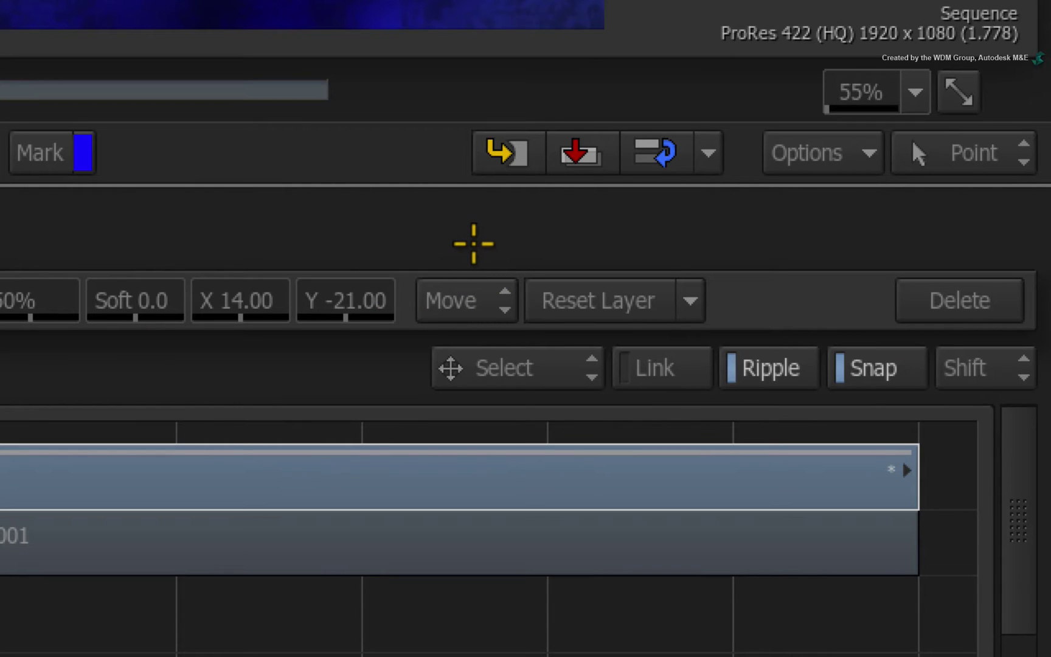
# - Edit the title to 'Text in' over 'Smoke' and scrub the playhead back to the start
pyautogui.click(498, 302)
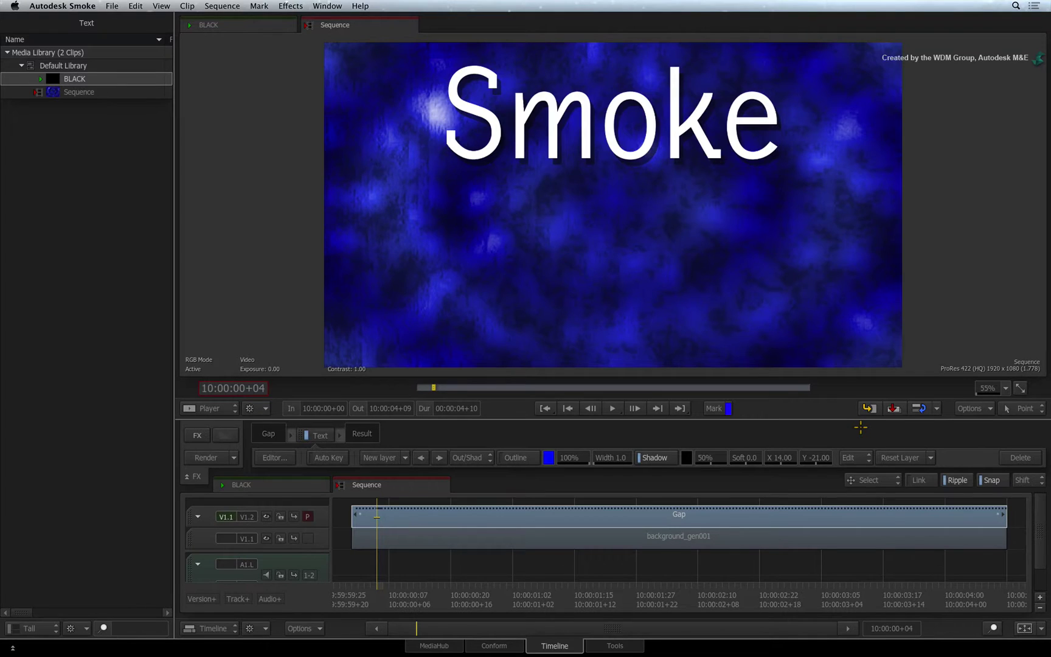
pyautogui.write('TexSmoke')
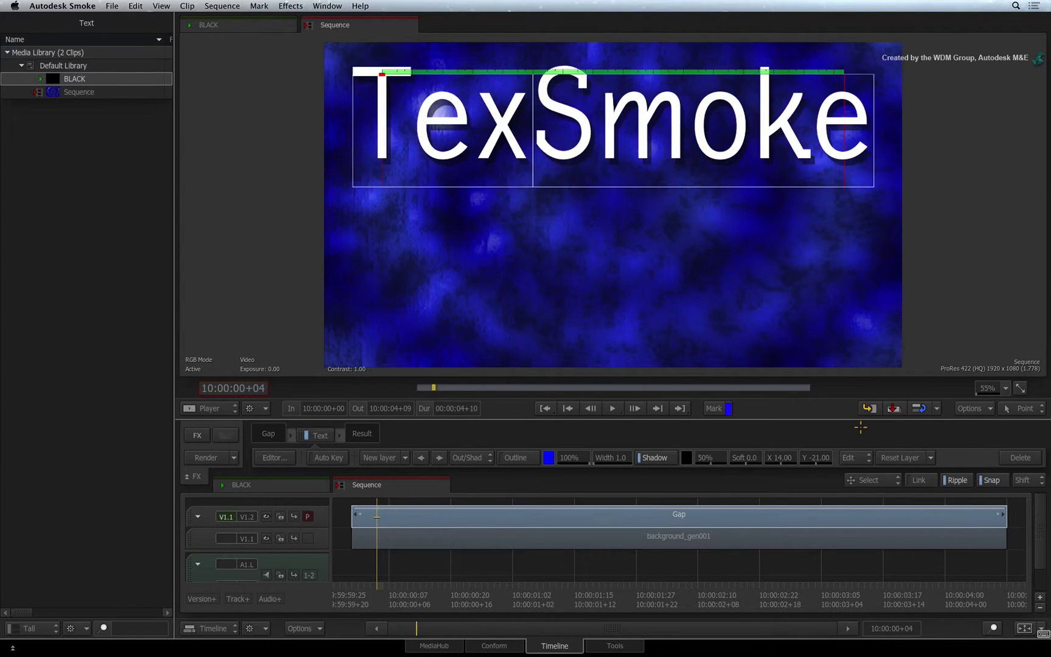
pyautogui.write('t')
pyautogui.press('Return')
pyautogui.write('in')
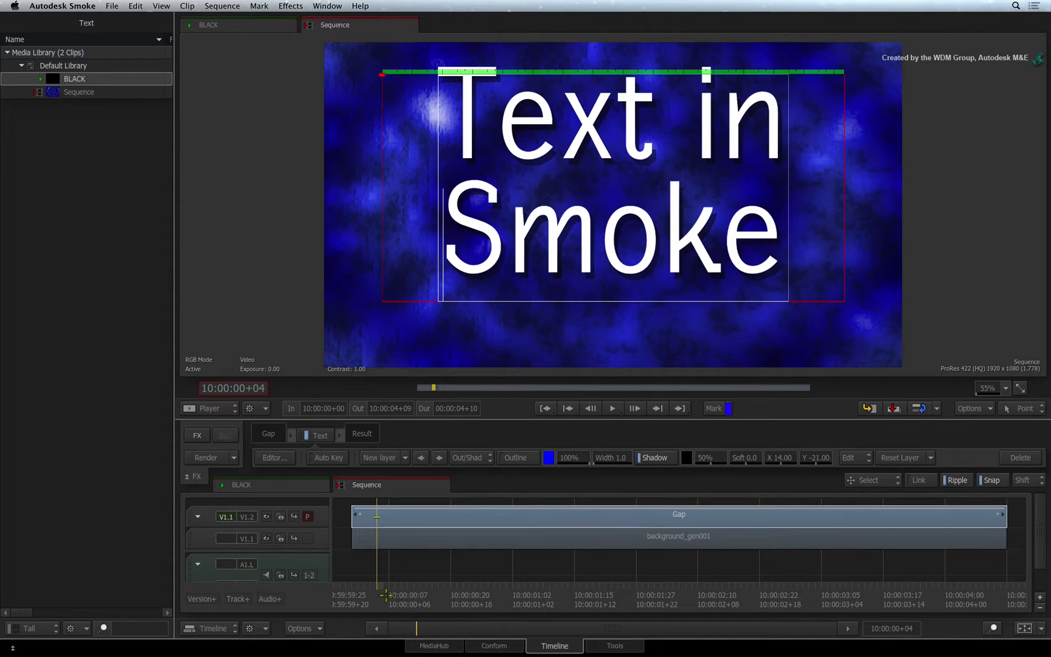
pyautogui.moveTo(385, 595); pyautogui.dragTo(594, 581)
pyautogui.click(822, 515)
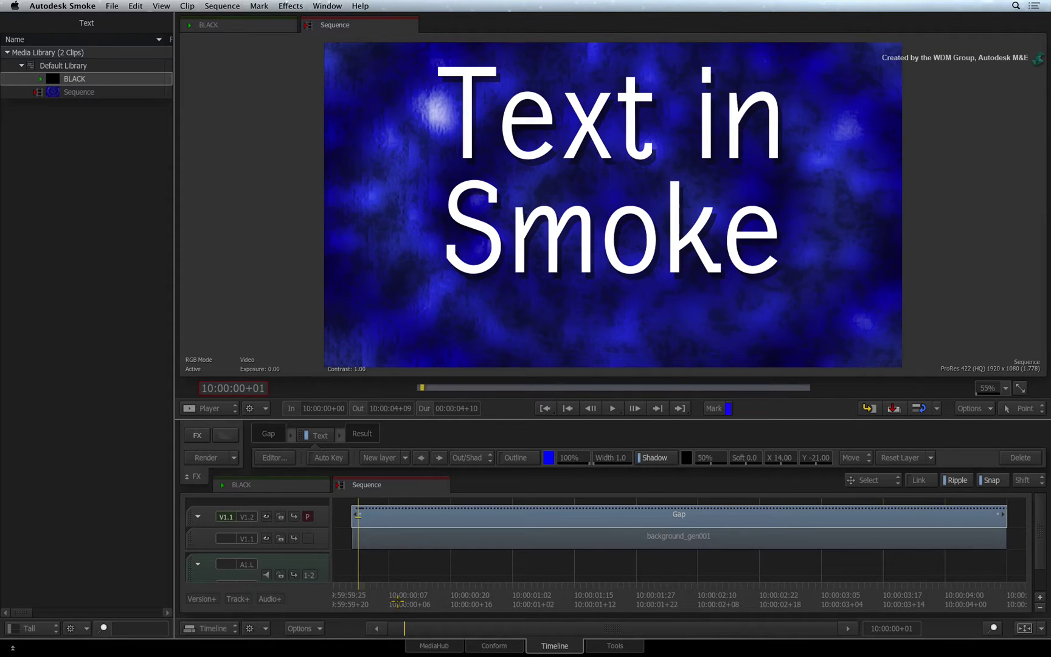
pyautogui.moveTo(398, 602); pyautogui.dragTo(337, 564)
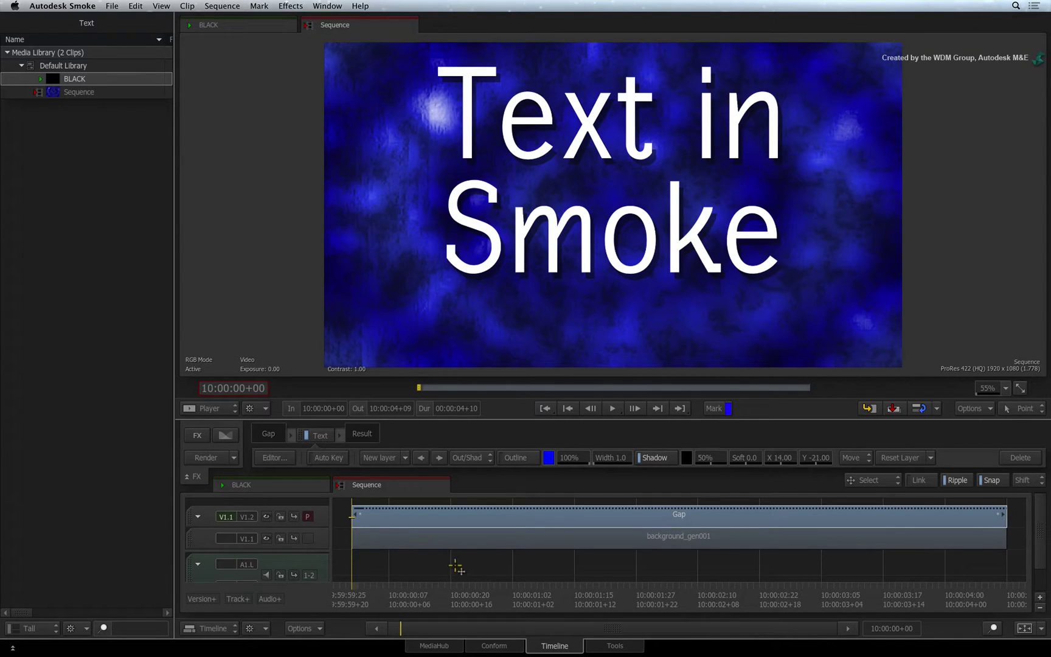
# - Open the full Text editor and check the No Preview popup without changing it
pyautogui.click(276, 457)
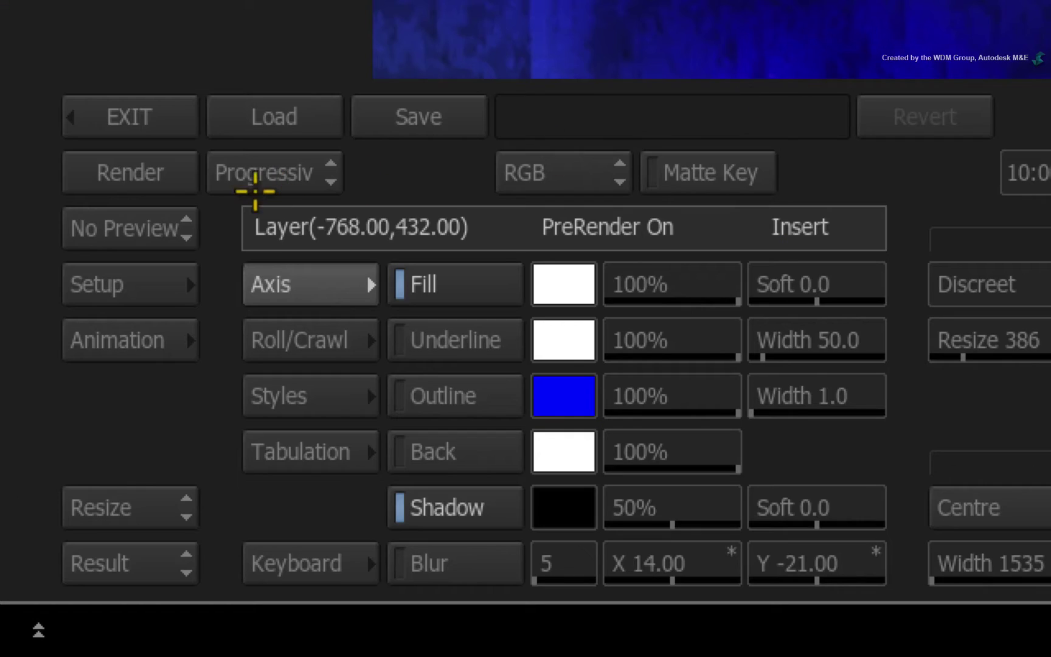
pyautogui.click(61, 513)
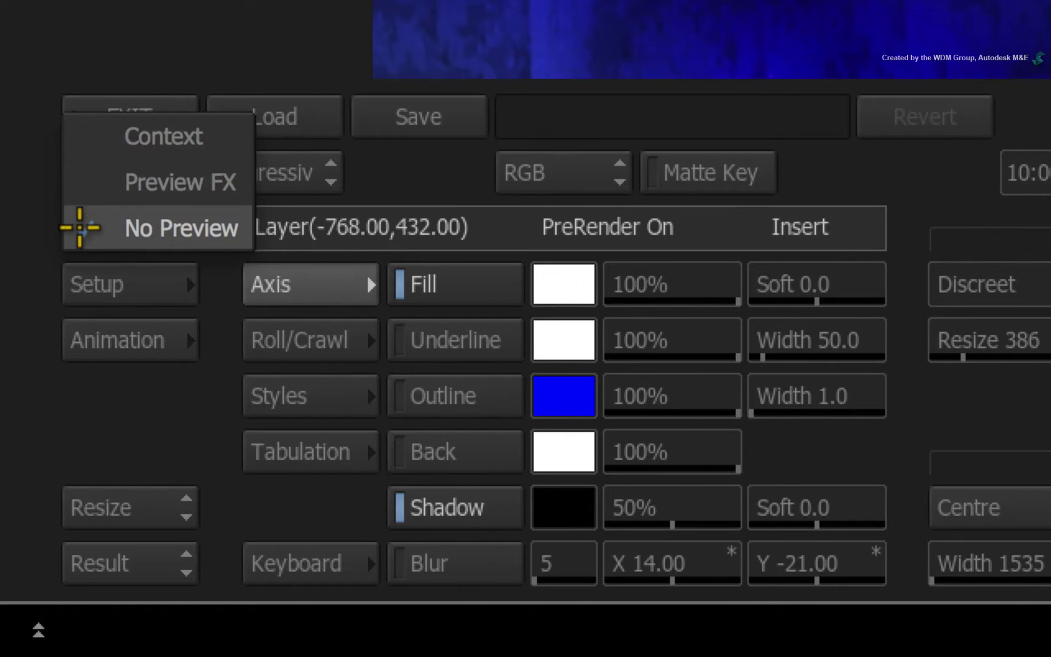
pyautogui.click(82, 222)
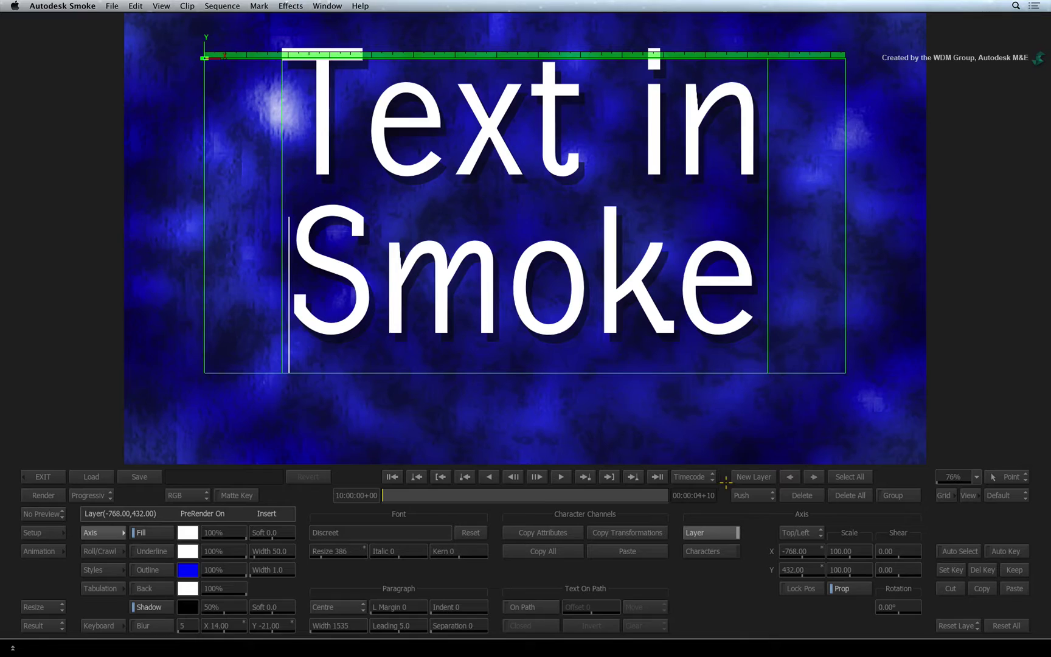
# - Toggle between Edit and Move modes with Esc, ending in text editing
pyautogui.press('Escape')
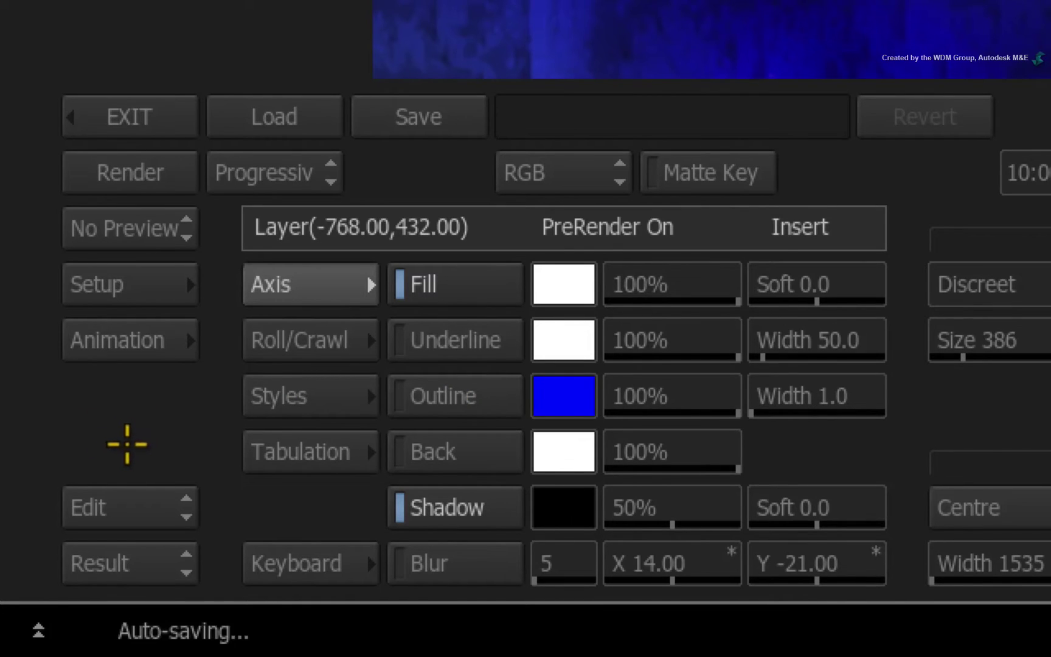
pyautogui.press('Escape')
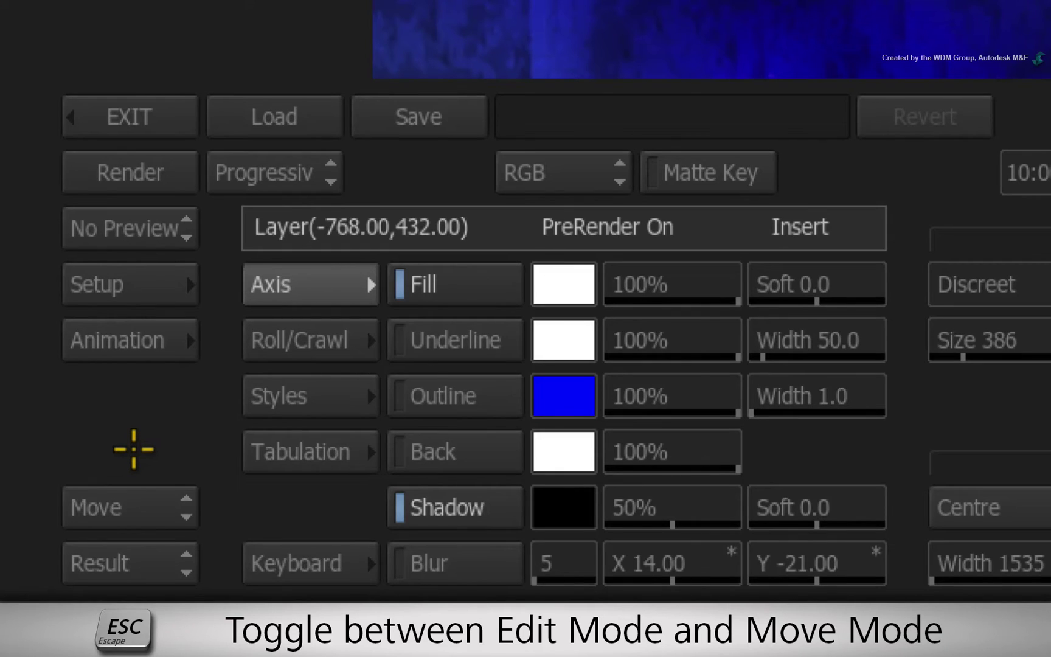
pyautogui.press('Escape')
pyautogui.press('Escape')
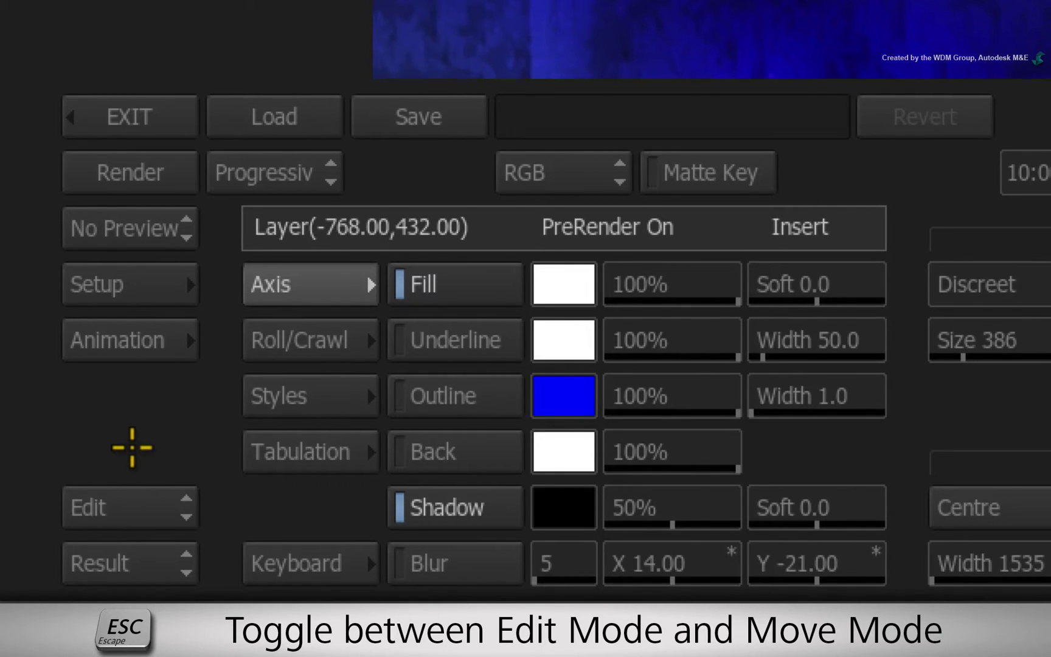
pyautogui.press('Escape')
pyautogui.press('Escape')
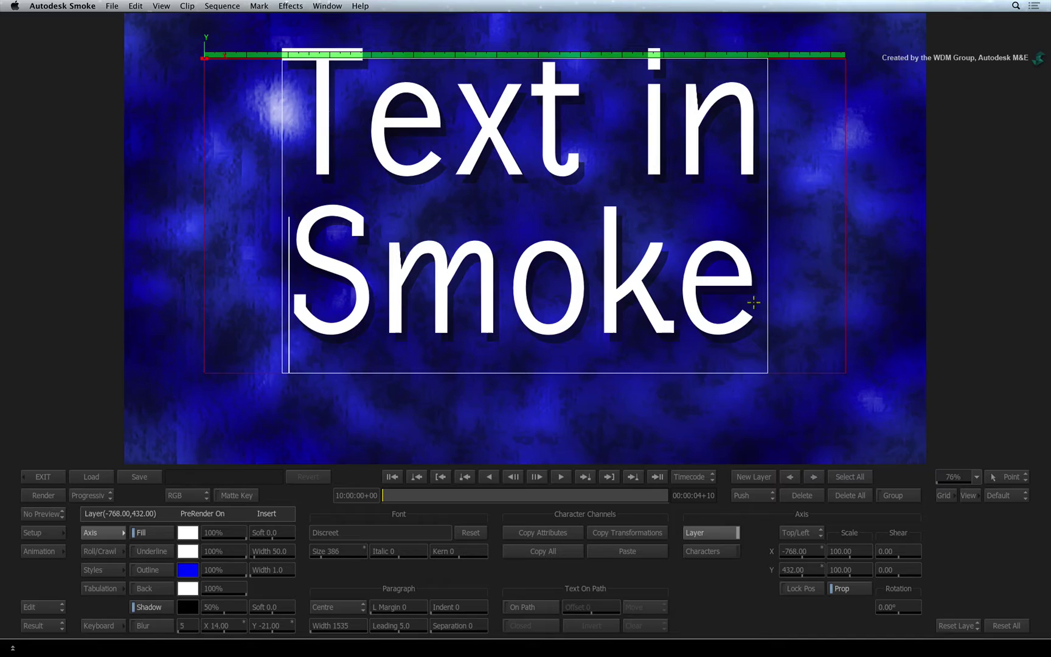
# - Resize both title lines to 368, set outline width 50, then turn the outline off
pyautogui.moveTo(764, 307); pyautogui.dragTo(371, 152)
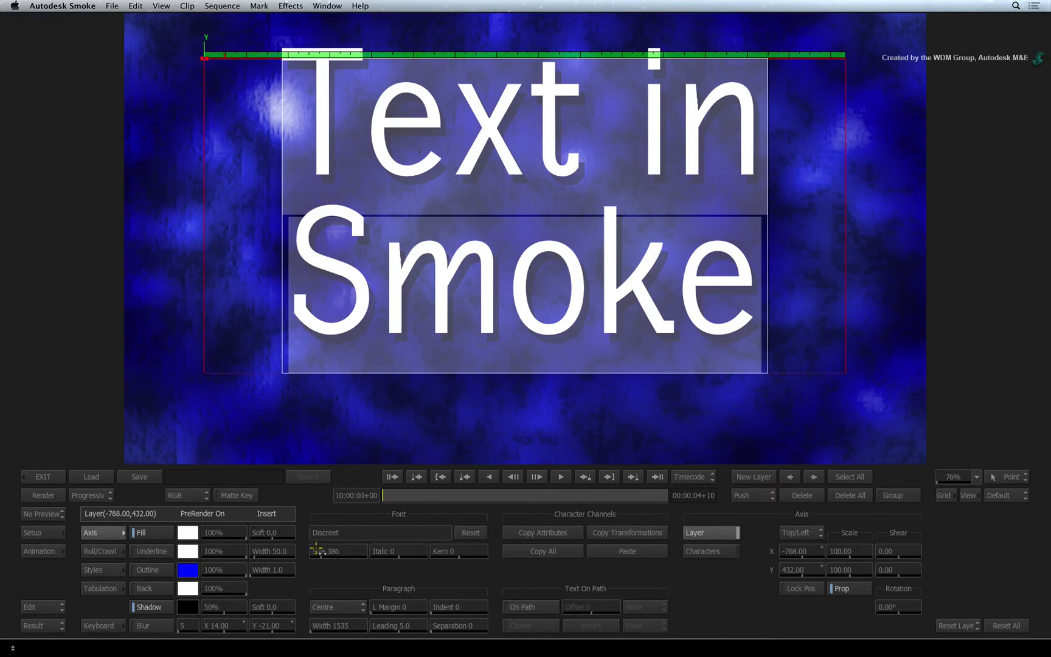
pyautogui.moveTo(322, 550)
pyautogui.mouseDown()
pyautogui.moveTo(430, 533)
pyautogui.moveTo(348, 531)
pyautogui.mouseUp()
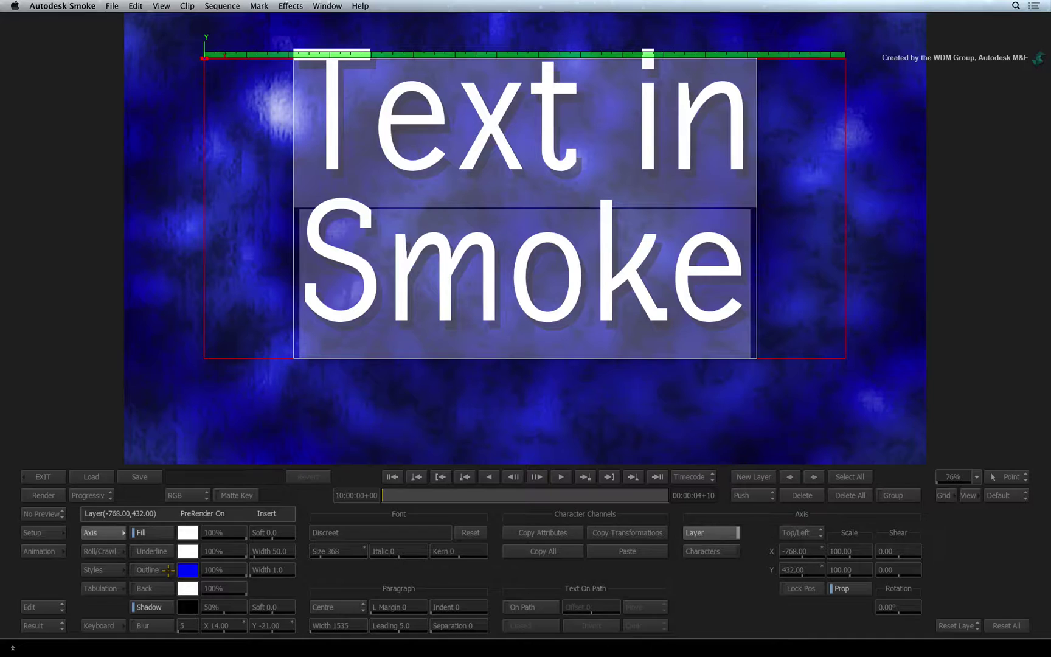
pyautogui.click(130, 569)
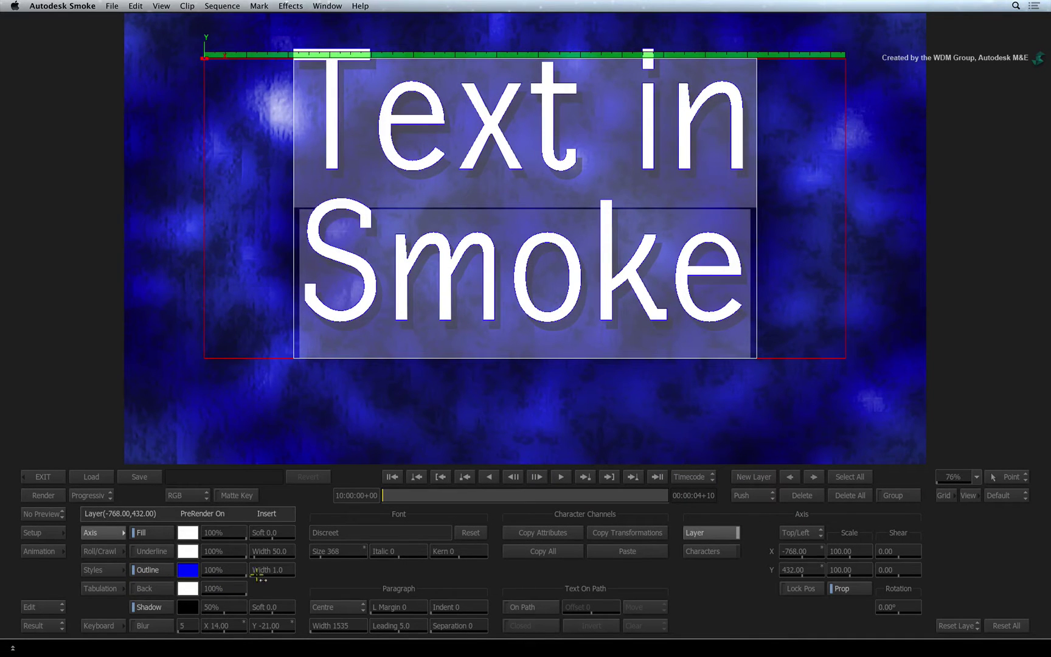
pyautogui.moveTo(263, 570)
pyautogui.mouseDown()
pyautogui.moveTo(301, 565)
pyautogui.moveTo(263, 567)
pyautogui.mouseUp()
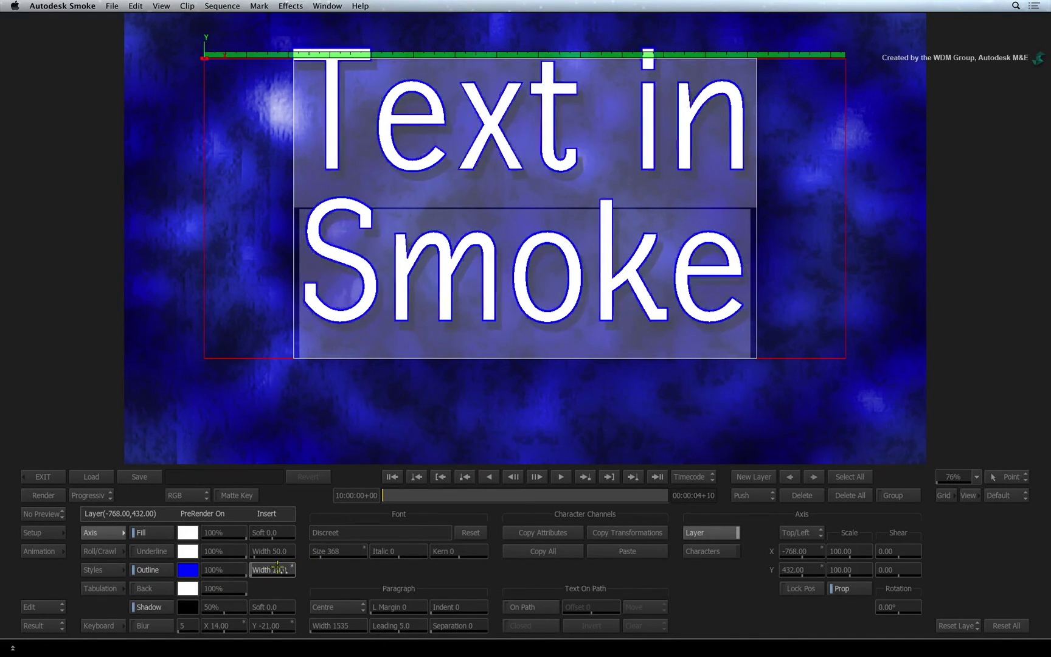
pyautogui.click(132, 569)
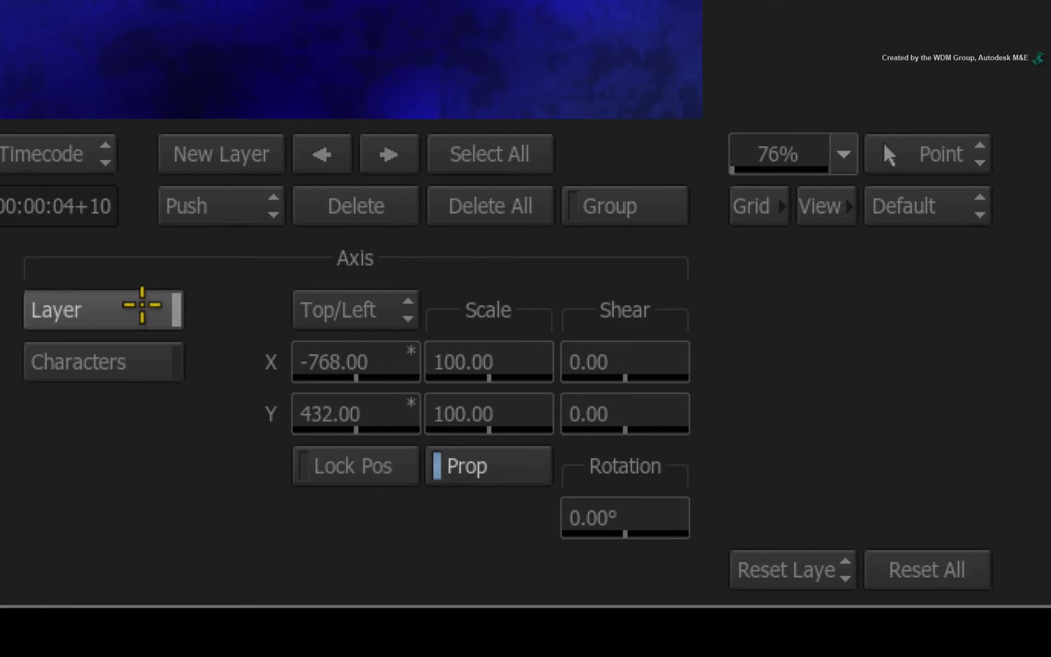
pyautogui.click(145, 359)
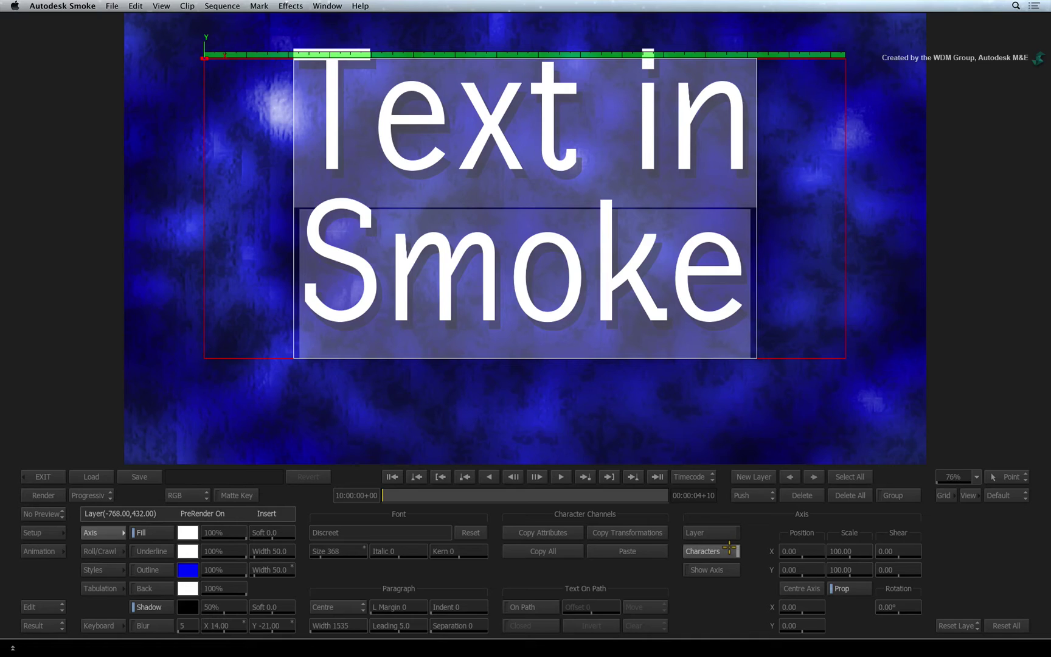
pyautogui.click(504, 302)
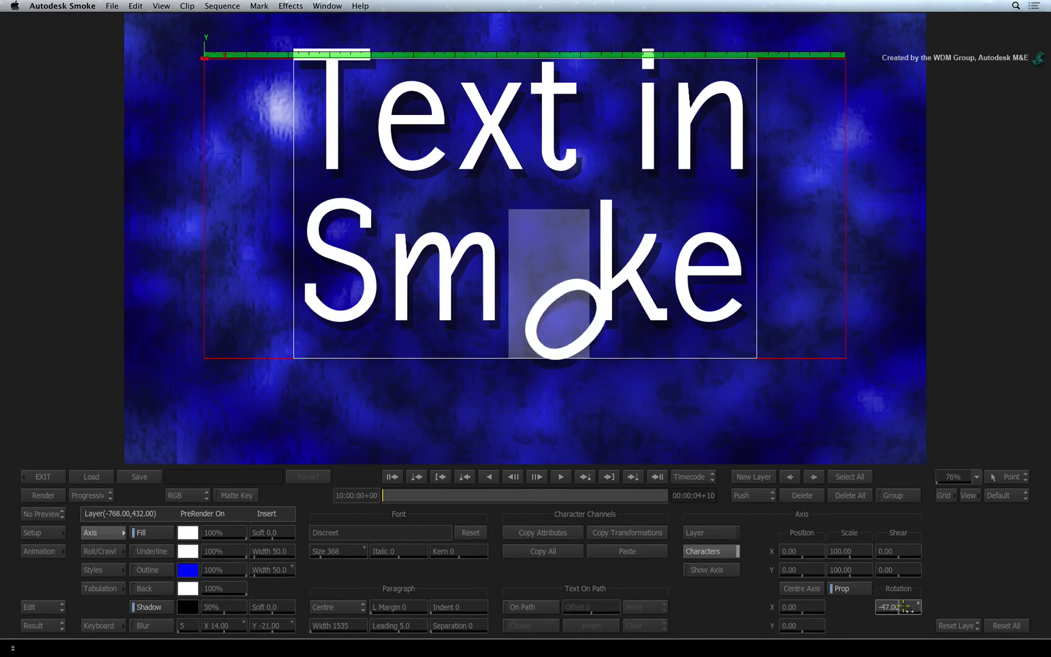
pyautogui.moveTo(895, 606); pyautogui.dragTo(919, 606)
pyautogui.click(711, 533)
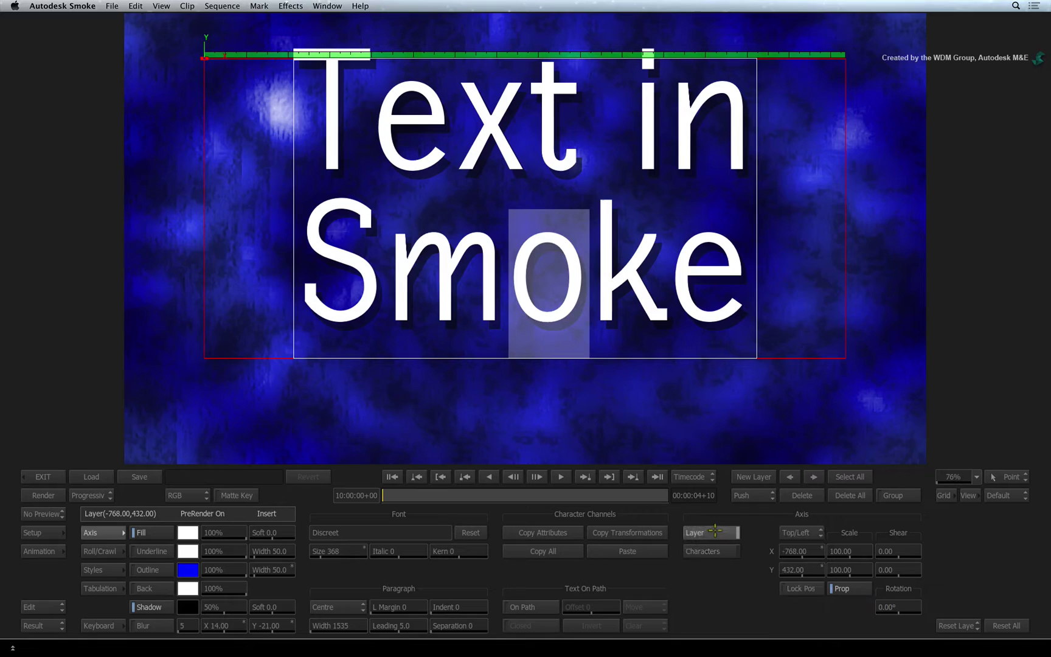
pyautogui.click(846, 475)
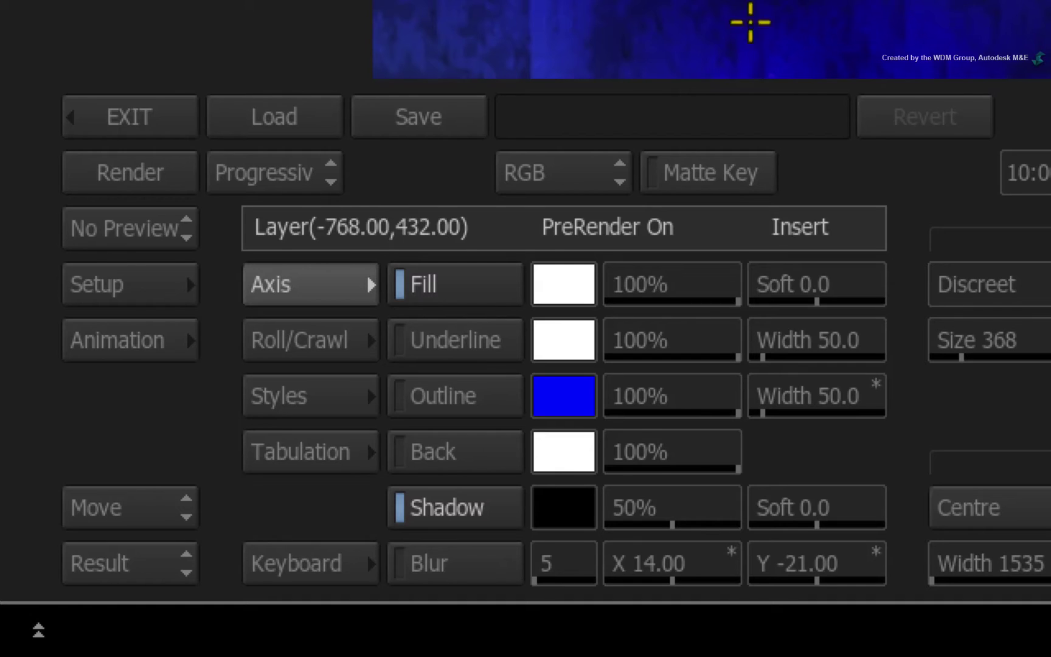
# - Set the Load browser type to Text File, then exit without loading
pyautogui.click(98, 475)
pyautogui.click(648, 397)
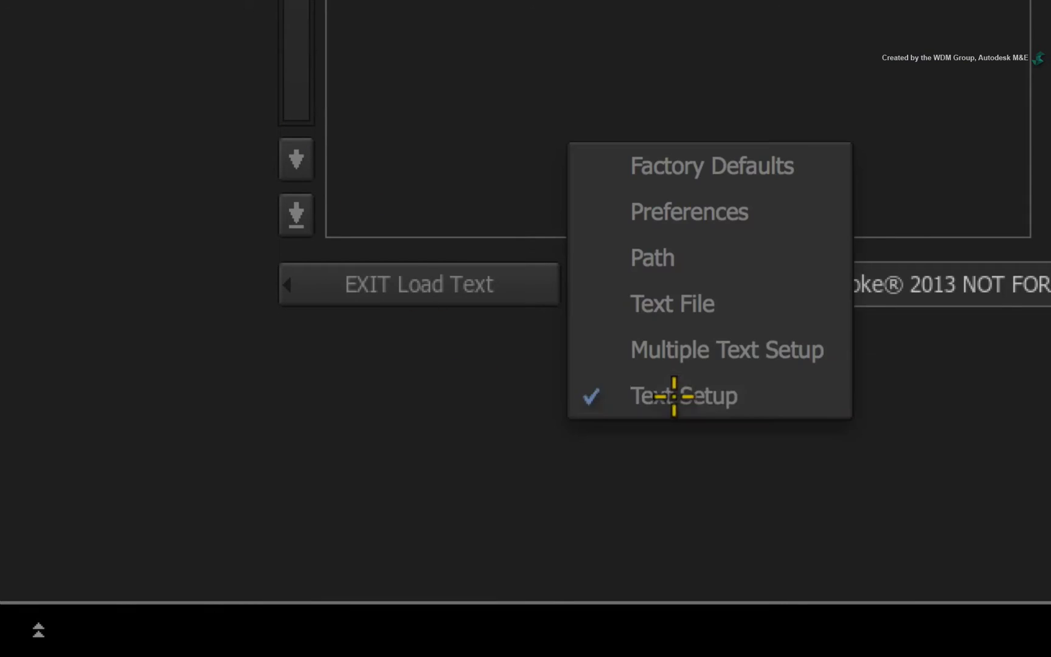
pyautogui.click(814, 293)
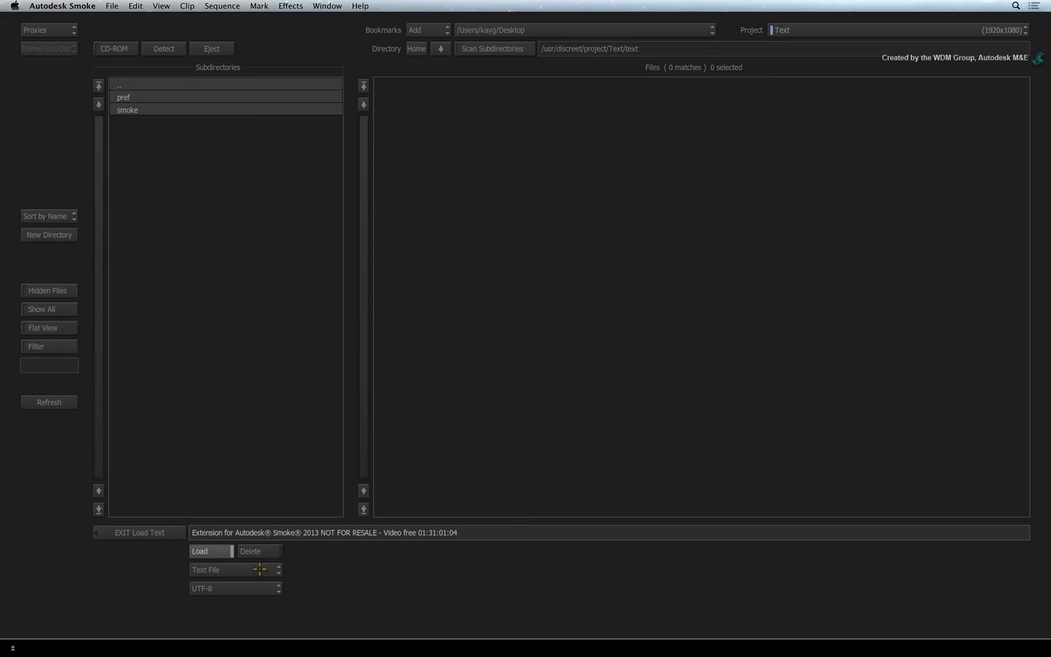
pyautogui.click(153, 532)
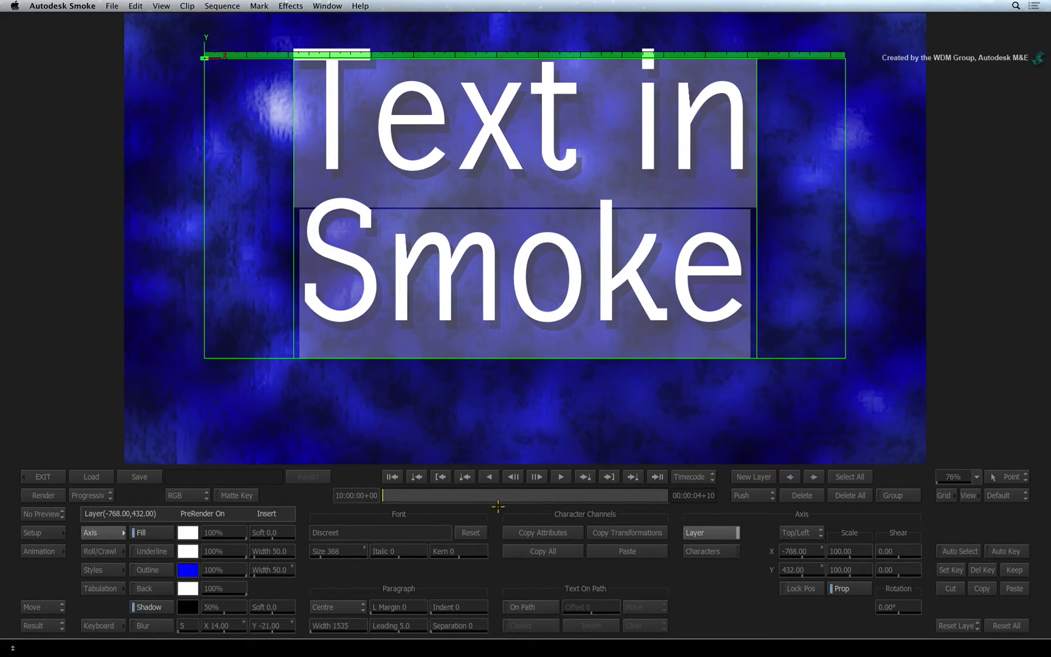
# - Delete all text layers, confirming the removal, and bring up the my_text document
pyautogui.click(828, 495)
pyautogui.click(838, 496)
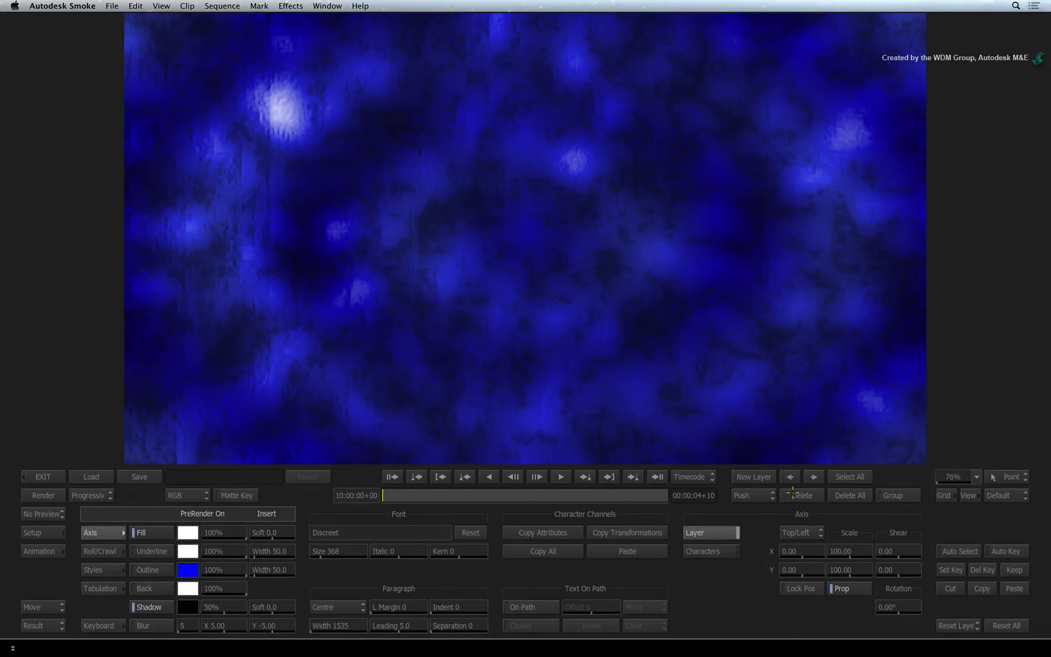
pyautogui.press('super+Tab')
# - Select the line 'Using the 2D text tool in Autodesk Smoke!' in my_text, then return to Smoke
pyautogui.click(522, 358)
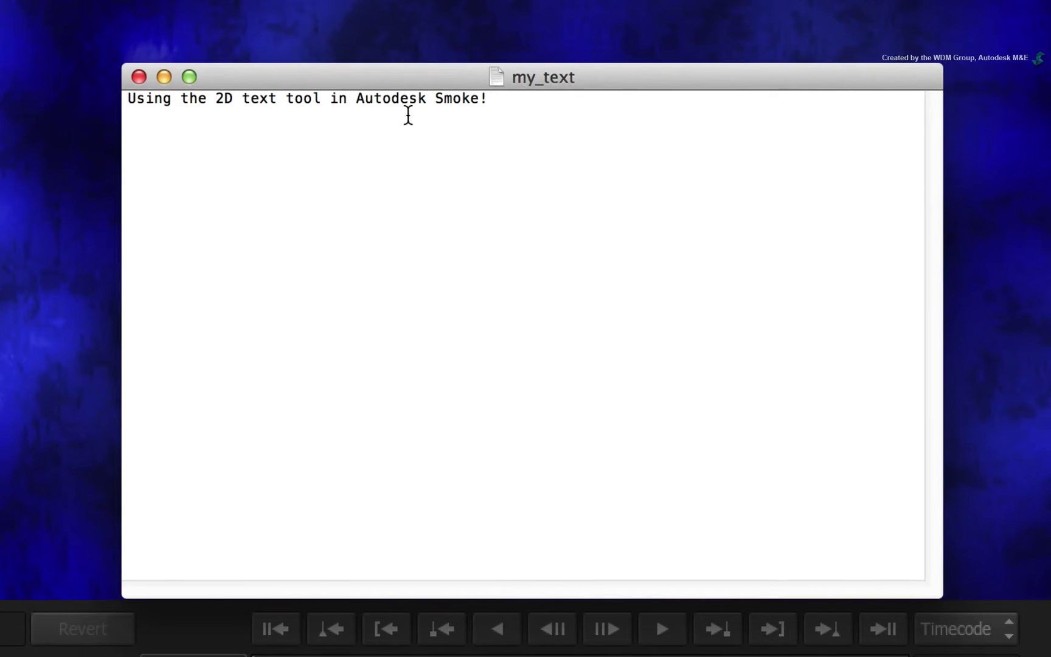
pyautogui.moveTo(408, 115); pyautogui.dragTo(115, 97)
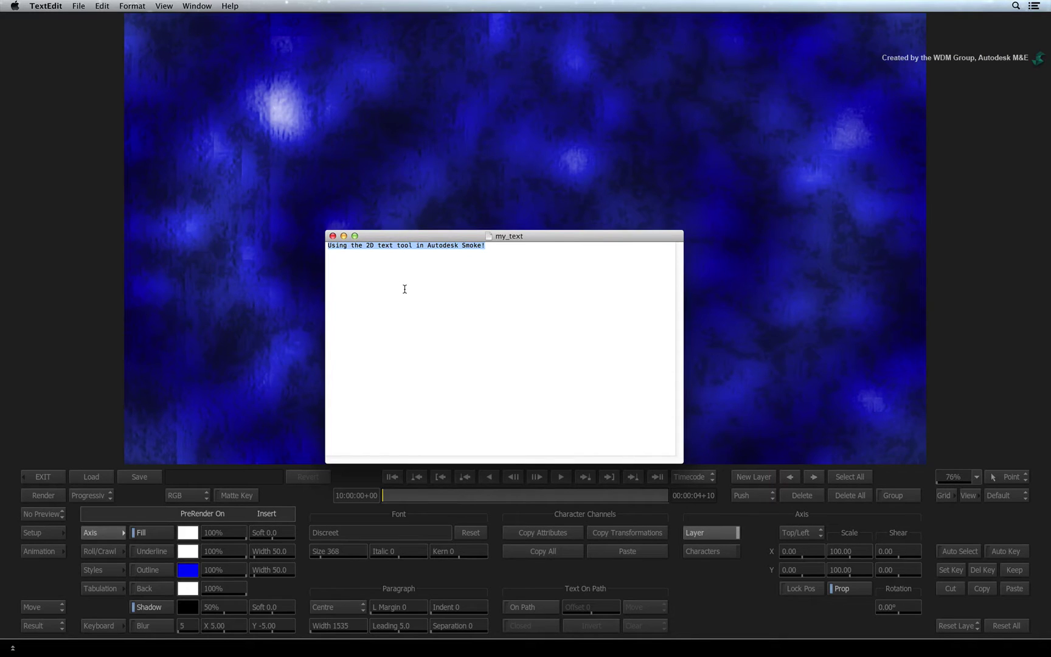
pyautogui.press('super+Tab')
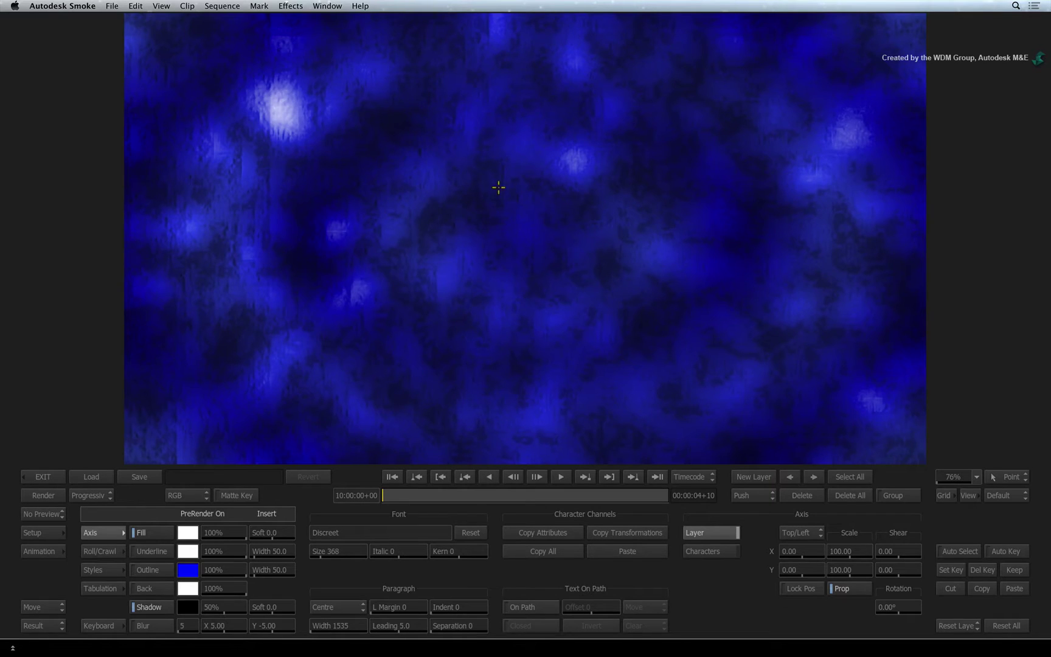
# - Create a canvas text layer reading 'Using the 2D text tool' and select all its text
pyautogui.click(491, 207)
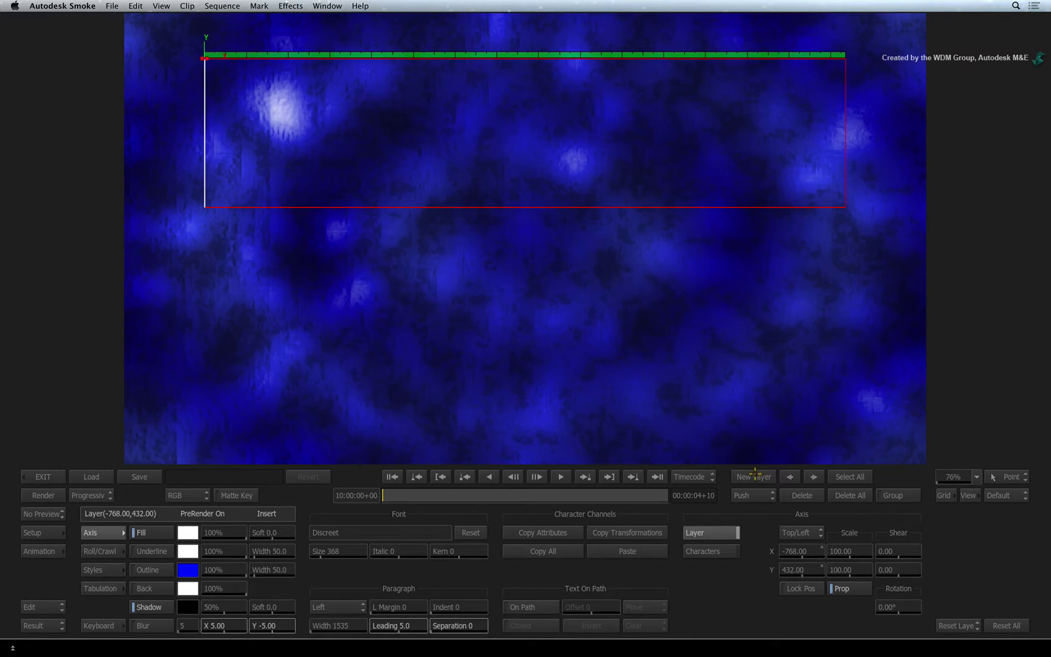
pyautogui.write('Using the 2D text tool')
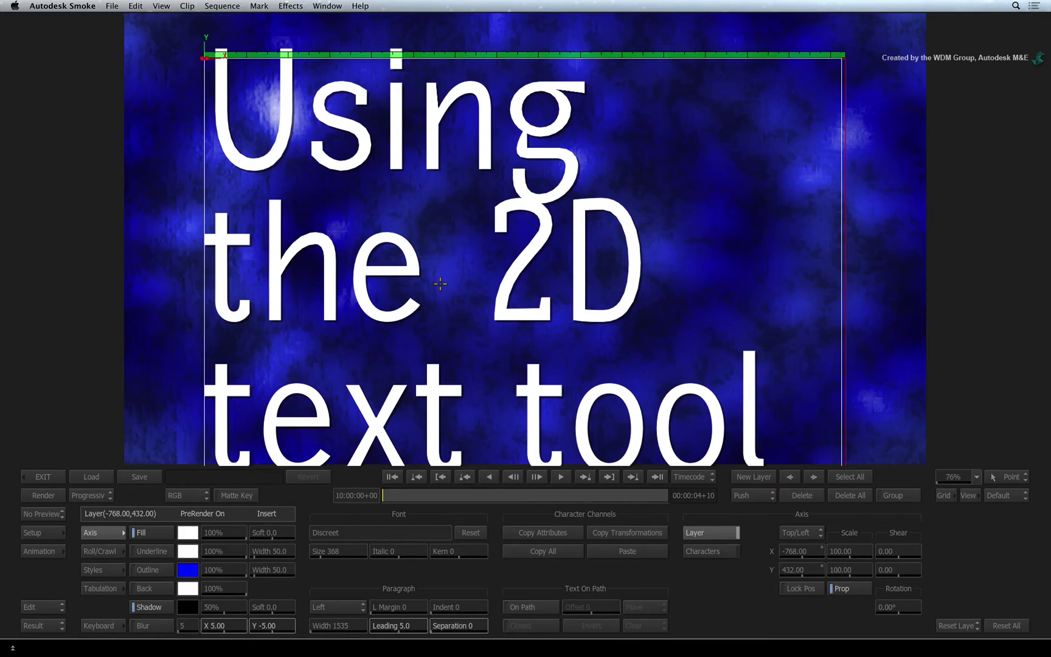
pyautogui.click(454, 300)
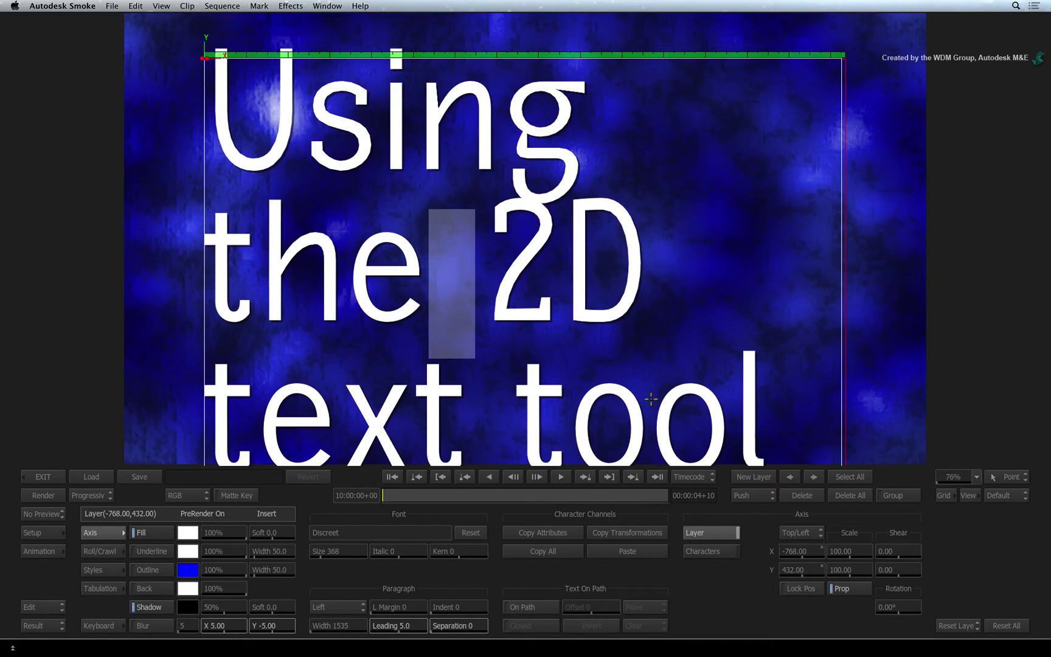
pyautogui.click(835, 478)
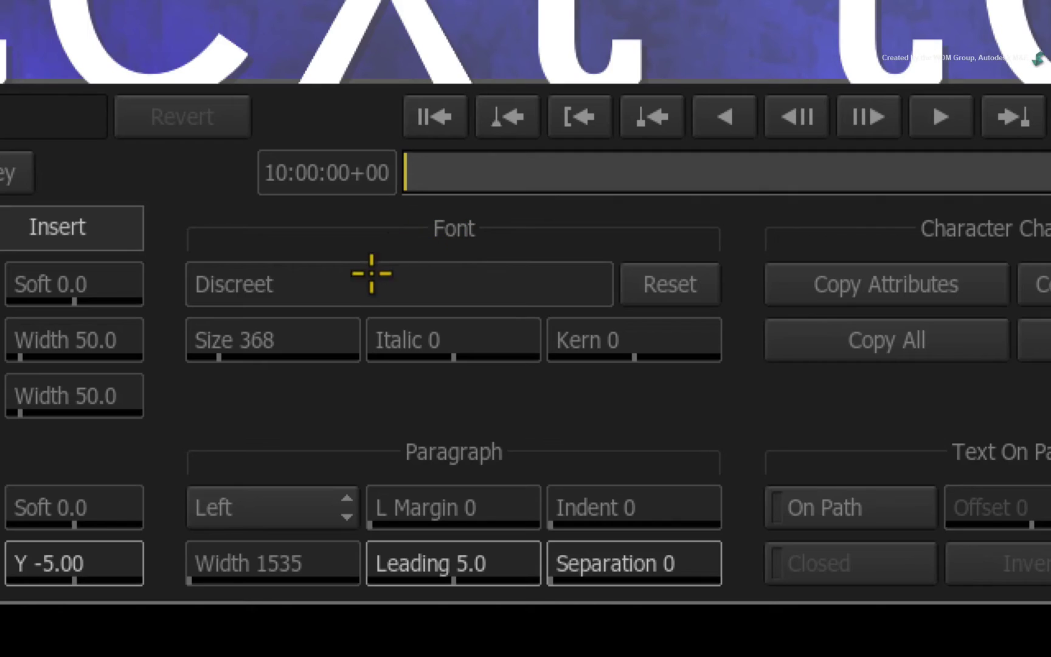
# - Open the font browser from the Discreet font field with TrueType as the font type
pyautogui.click(361, 283)
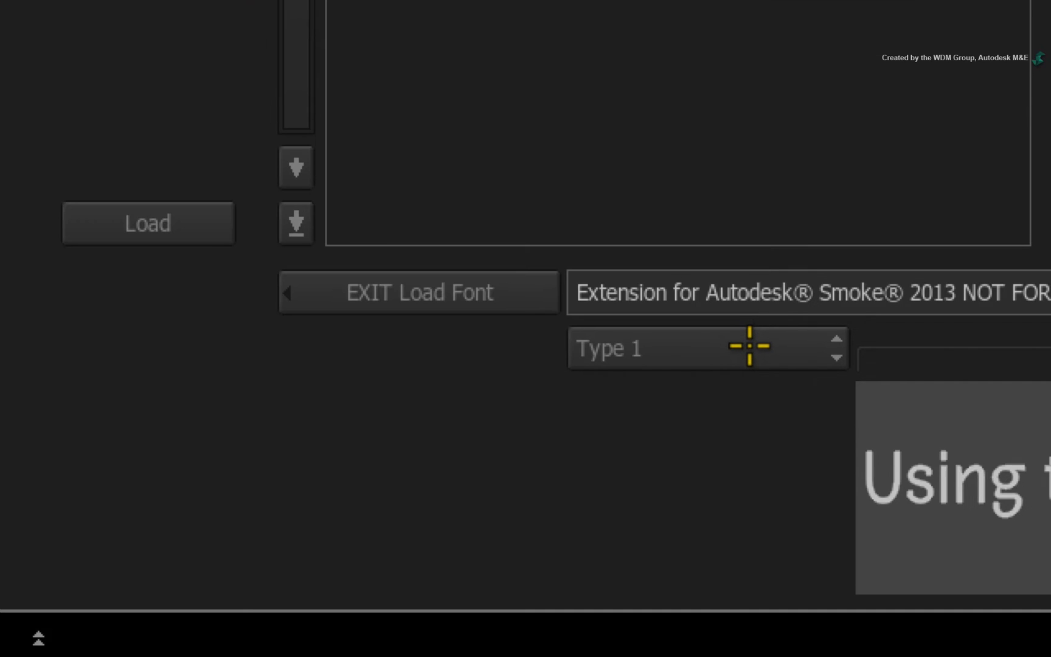
pyautogui.click(754, 337)
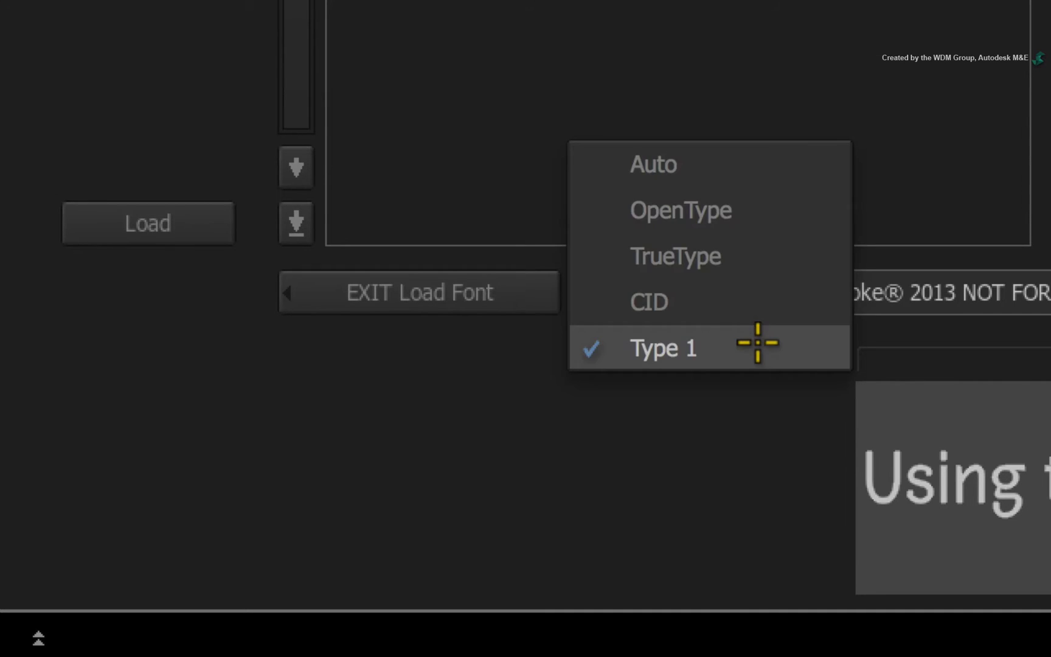
pyautogui.click(786, 253)
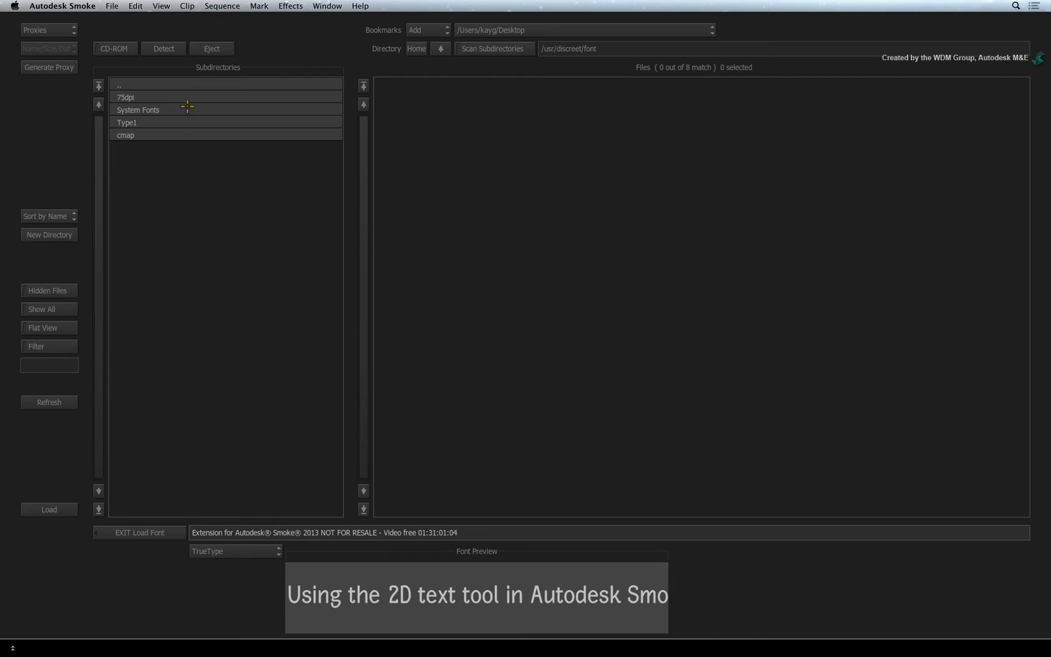
# - Show the System Fonts folder, checking the Titles view before returning to Proxies thumbnails
pyautogui.click(179, 108)
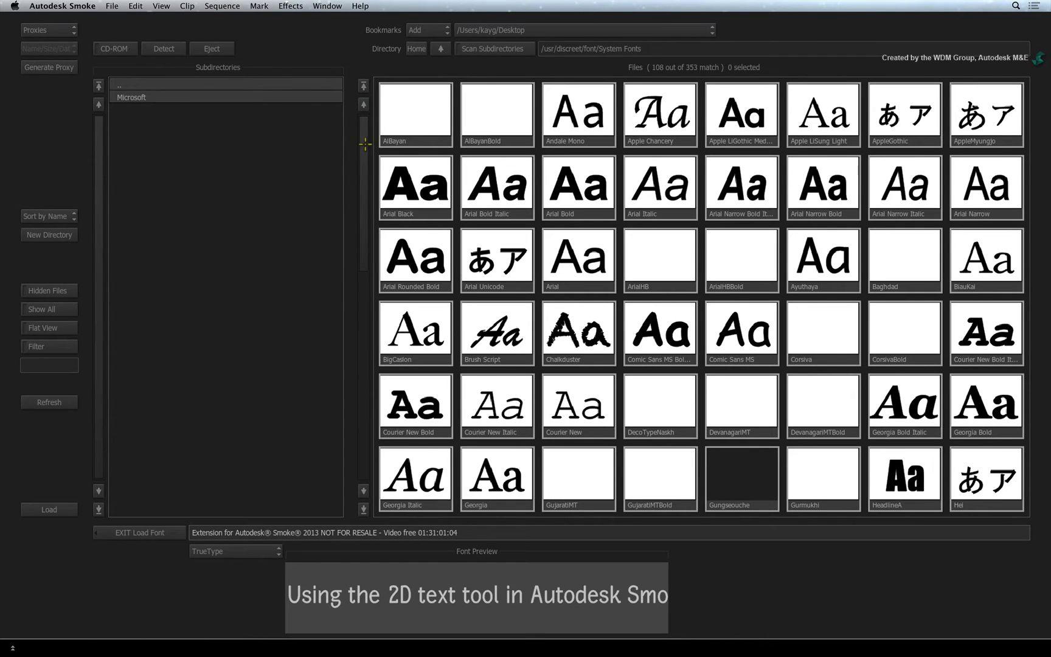
pyautogui.moveTo(360, 176)
pyautogui.mouseDown()
pyautogui.moveTo(380, 393)
pyautogui.moveTo(360, 205)
pyautogui.mouseUp()
pyautogui.click(62, 29)
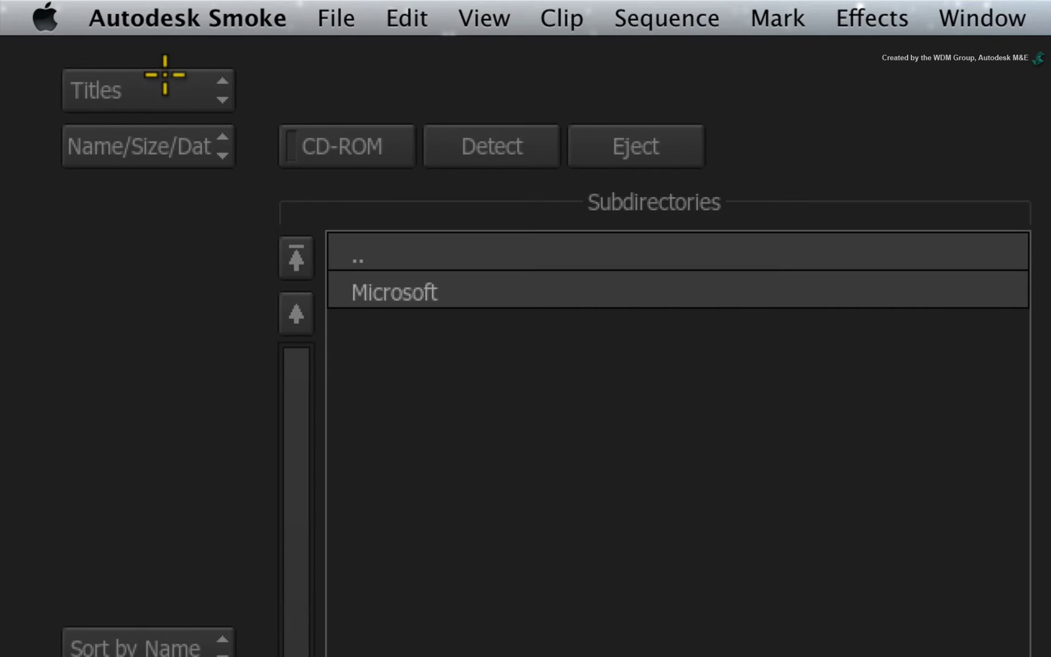
pyautogui.click(167, 83)
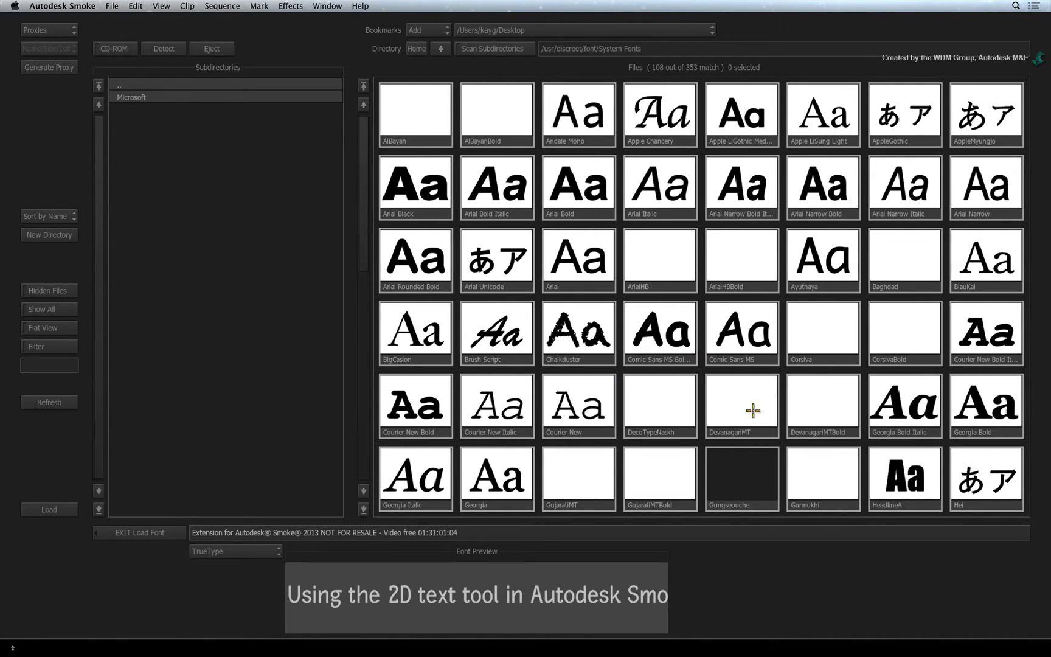
pyautogui.moveTo(364, 192)
pyautogui.mouseDown()
pyautogui.moveTo(375, 323)
pyautogui.moveTo(383, 144)
pyautogui.mouseUp()
# - Set the preview text to 'Smoke' and load Comic Sans MS Bold for the title
pyautogui.click(649, 318)
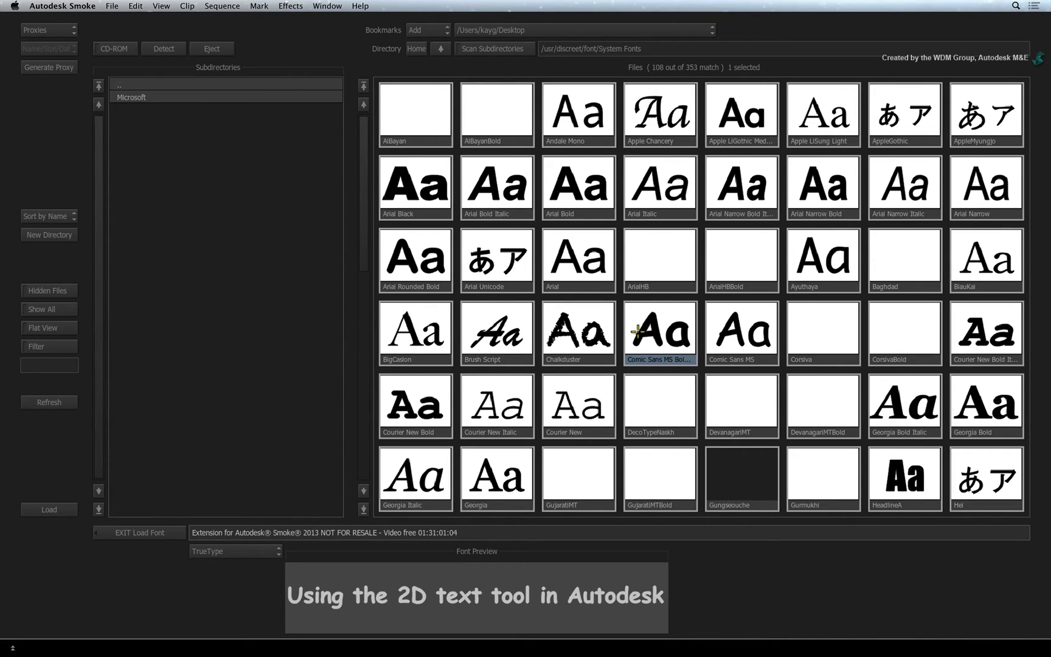
pyautogui.click(464, 598)
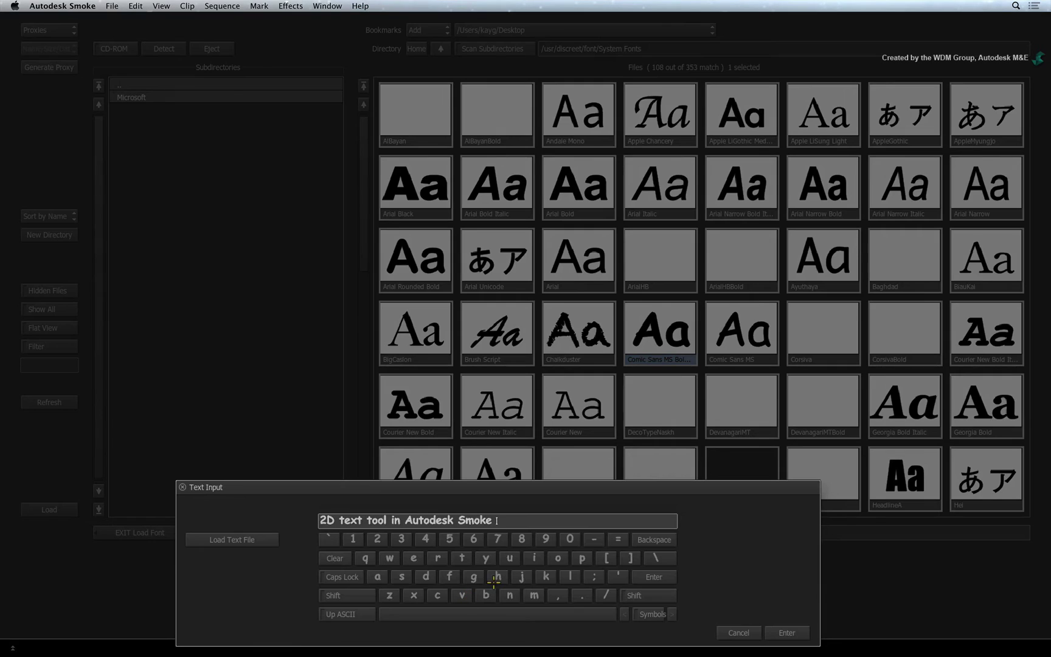
pyautogui.moveTo(547, 520); pyautogui.dragTo(320, 521)
pyautogui.write('S')
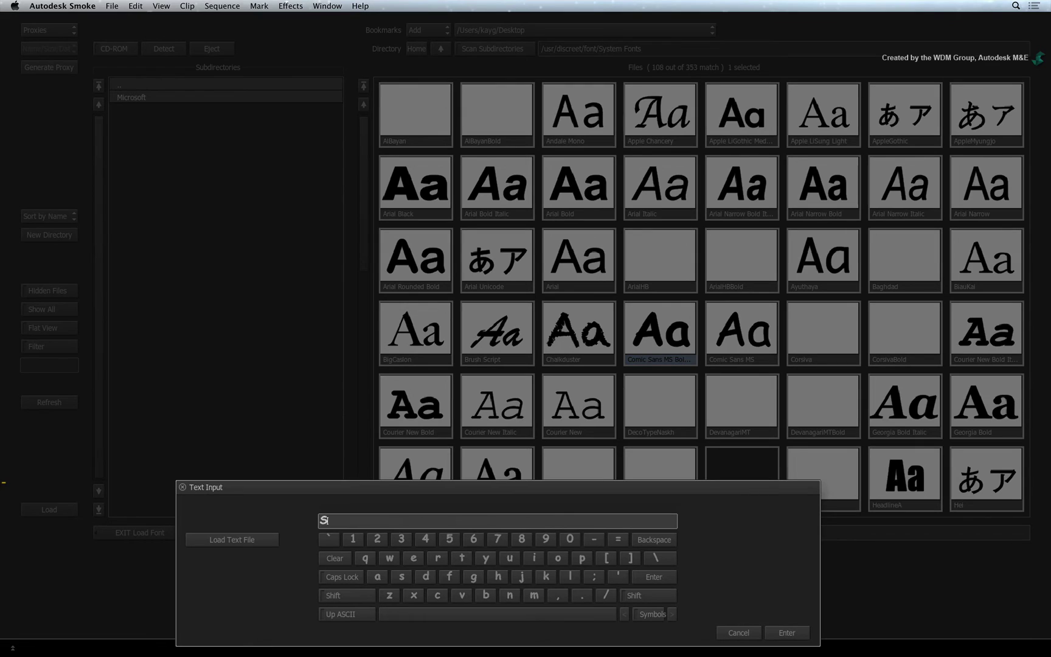
pyautogui.write('moke')
pyautogui.press('Return')
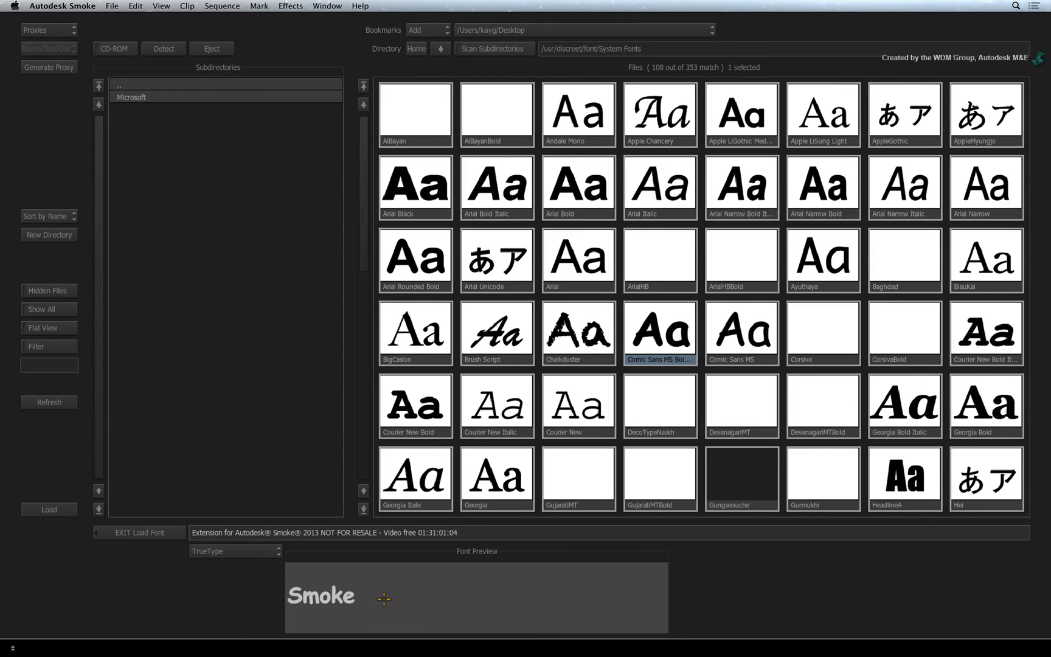
pyautogui.click(50, 508)
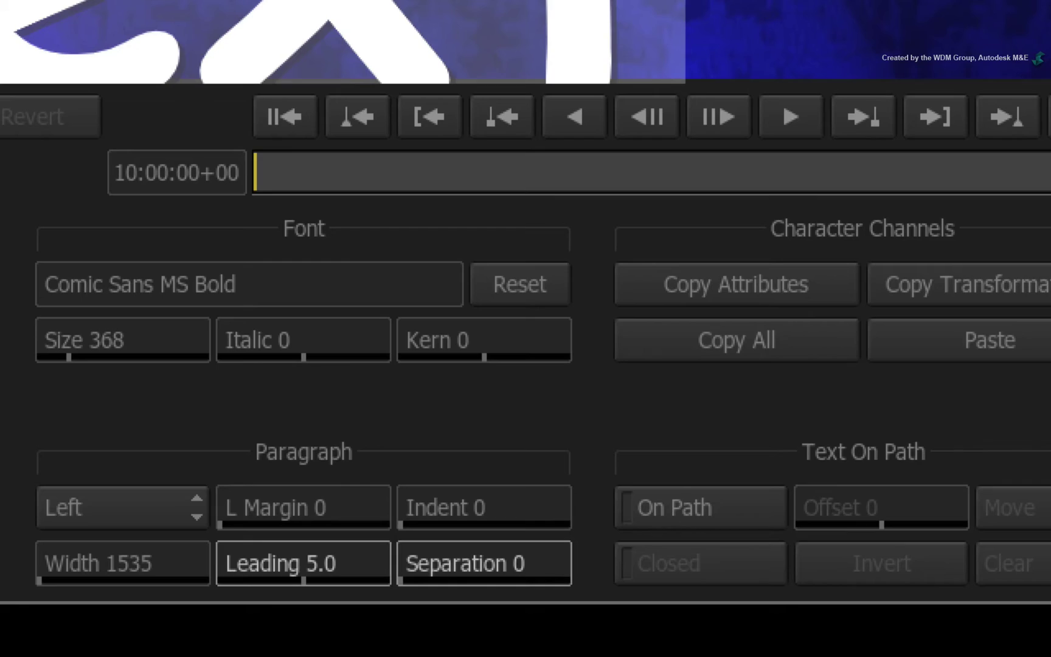
# - Centre-align the title, switch to Move mode, and shrink the font size toward 140
pyautogui.click(354, 607)
pyautogui.click(163, 461)
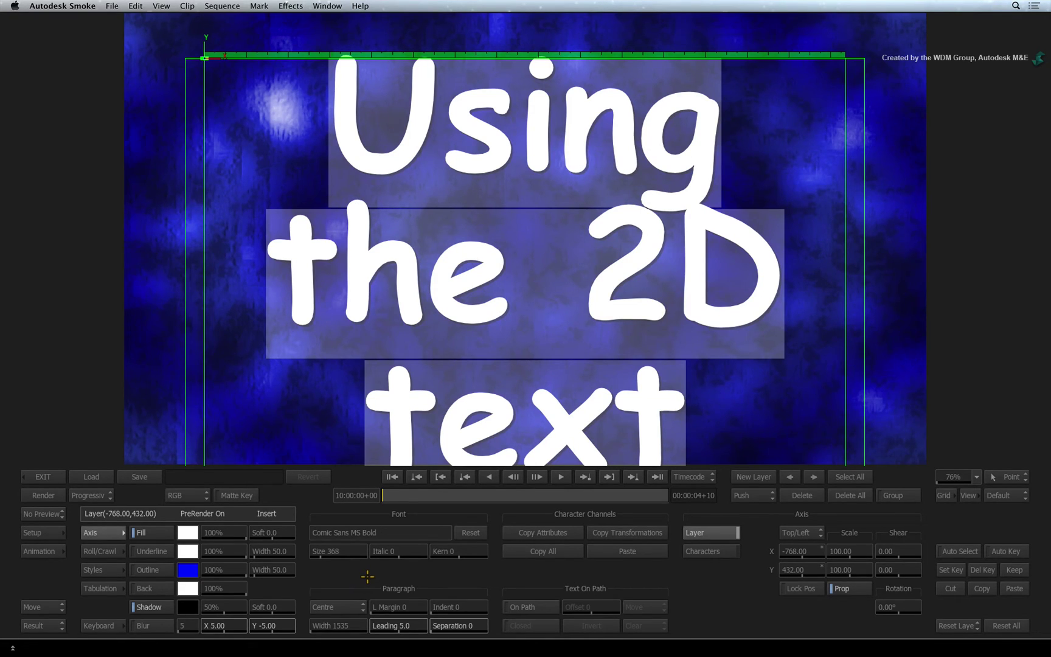
pyautogui.press('Escape')
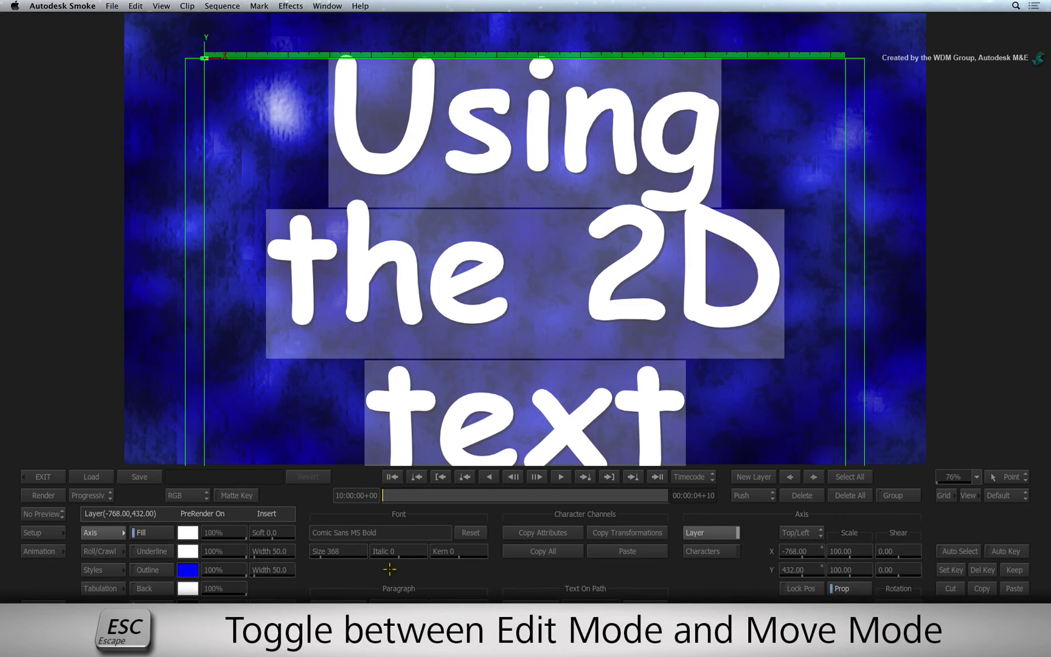
pyautogui.press('Escape')
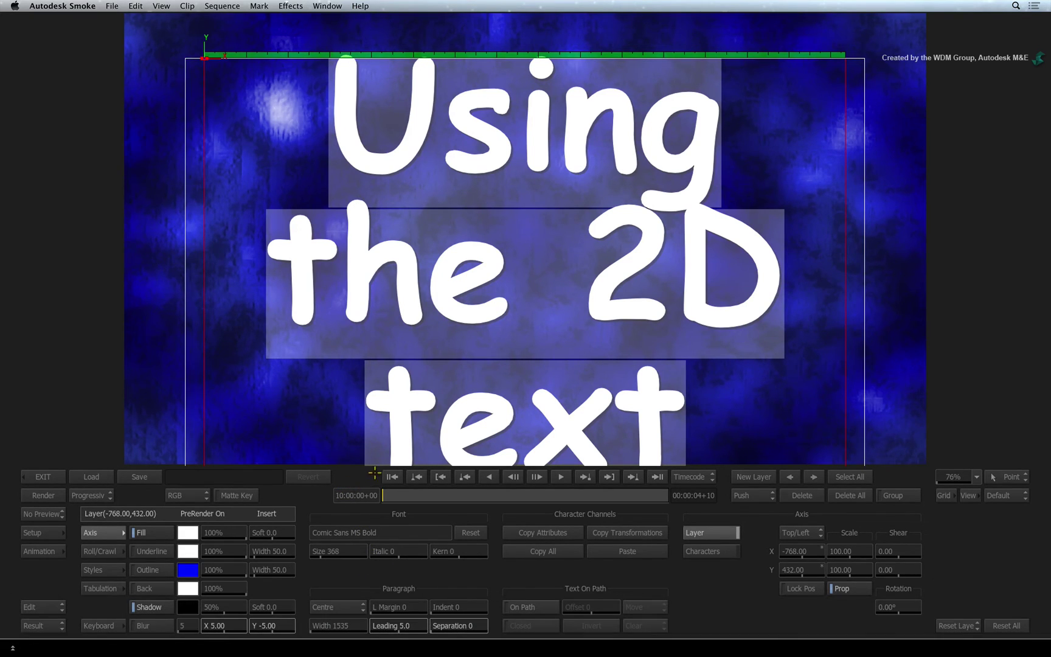
pyautogui.moveTo(337, 552); pyautogui.dragTo(230, 523)
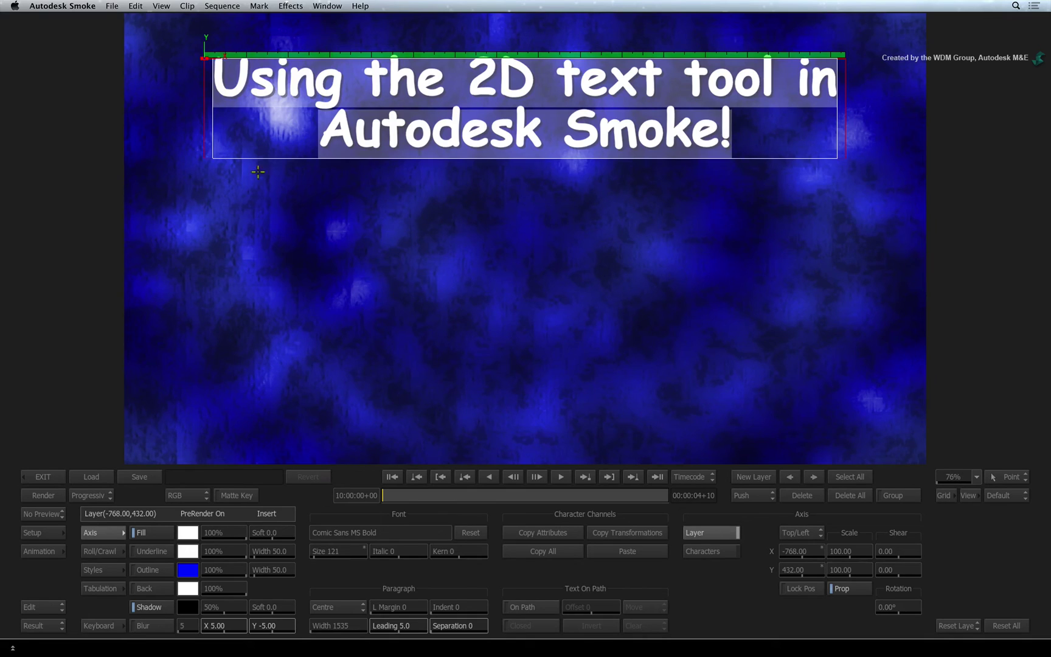
# - Enlarge the first letter U, try other sizes, then undo back to size 178
pyautogui.click(258, 135)
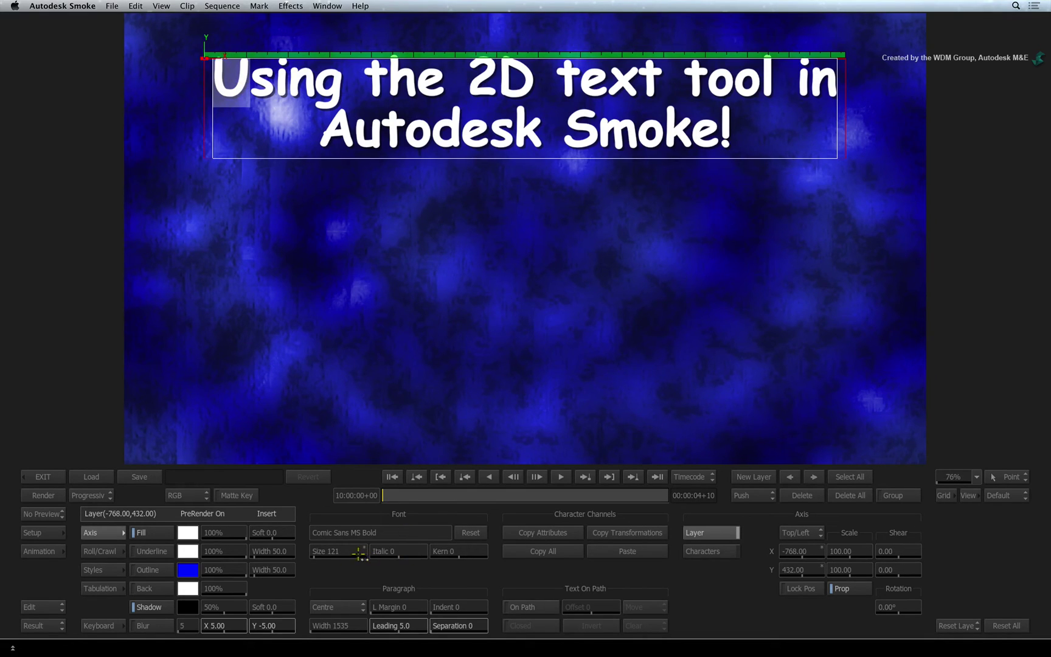
pyautogui.moveTo(358, 552)
pyautogui.mouseDown()
pyautogui.moveTo(343, 551)
pyautogui.moveTo(375, 543)
pyautogui.mouseUp()
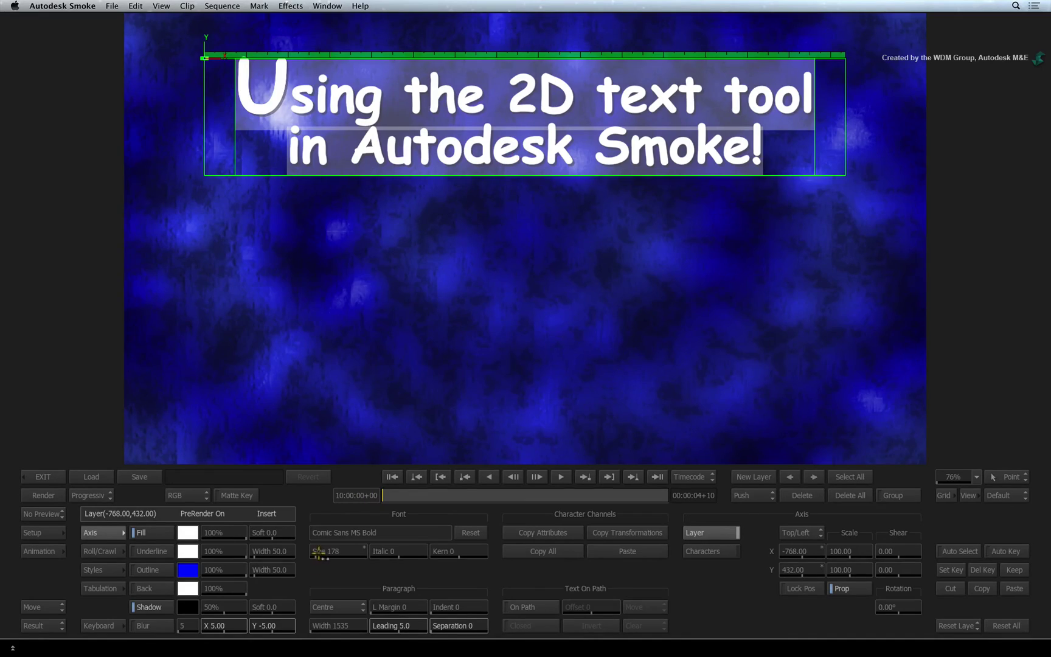
pyautogui.moveTo(321, 552); pyautogui.dragTo(350, 543)
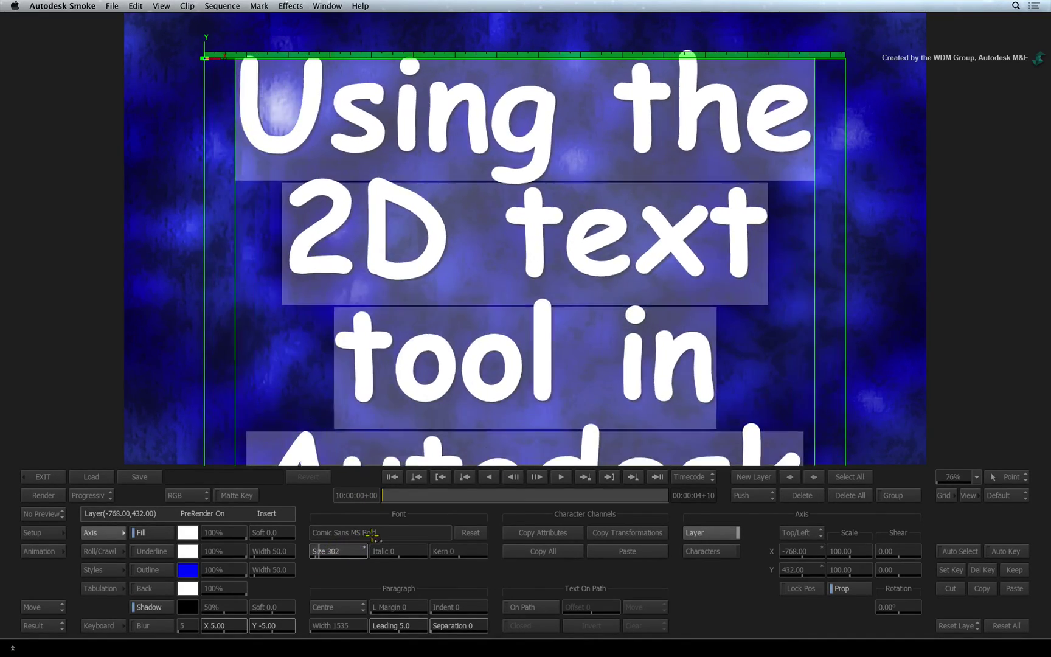
pyautogui.moveTo(351, 543)
pyautogui.mouseDown()
pyautogui.moveTo(324, 540)
pyautogui.moveTo(333, 534)
pyautogui.mouseUp()
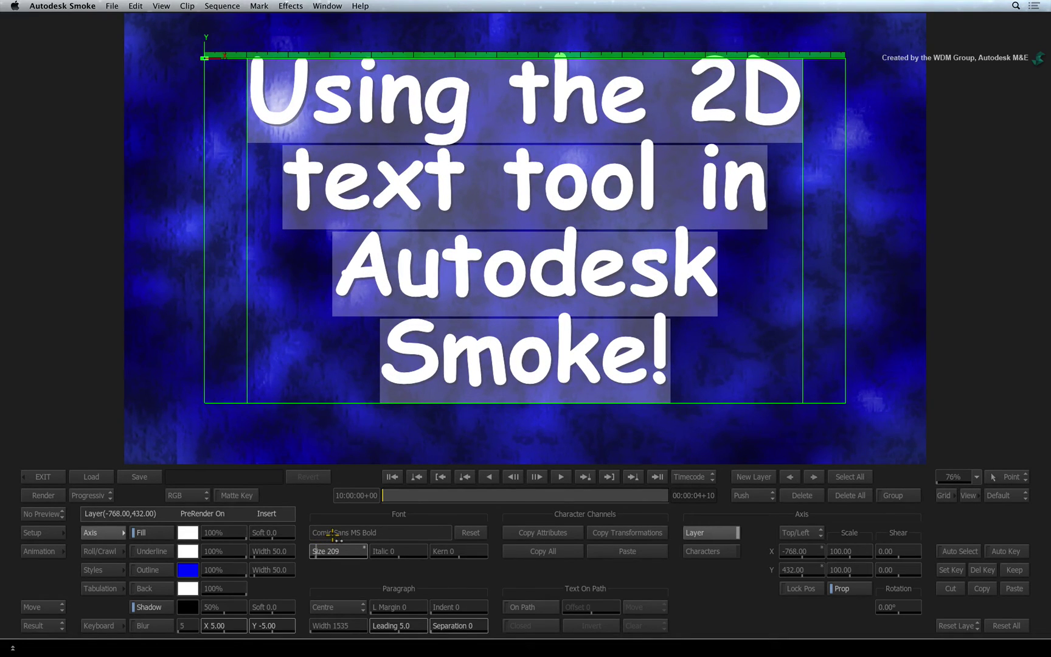
pyautogui.press('super+z')
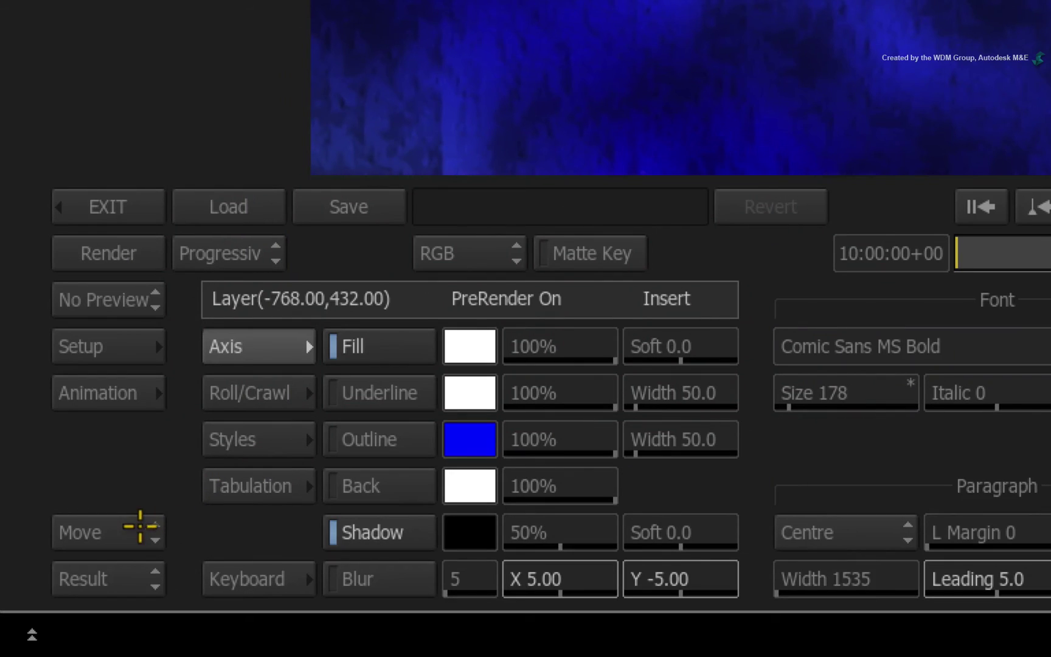
# - Use Resize mode to scale the whole title proportionally to size 181
pyautogui.click(56, 607)
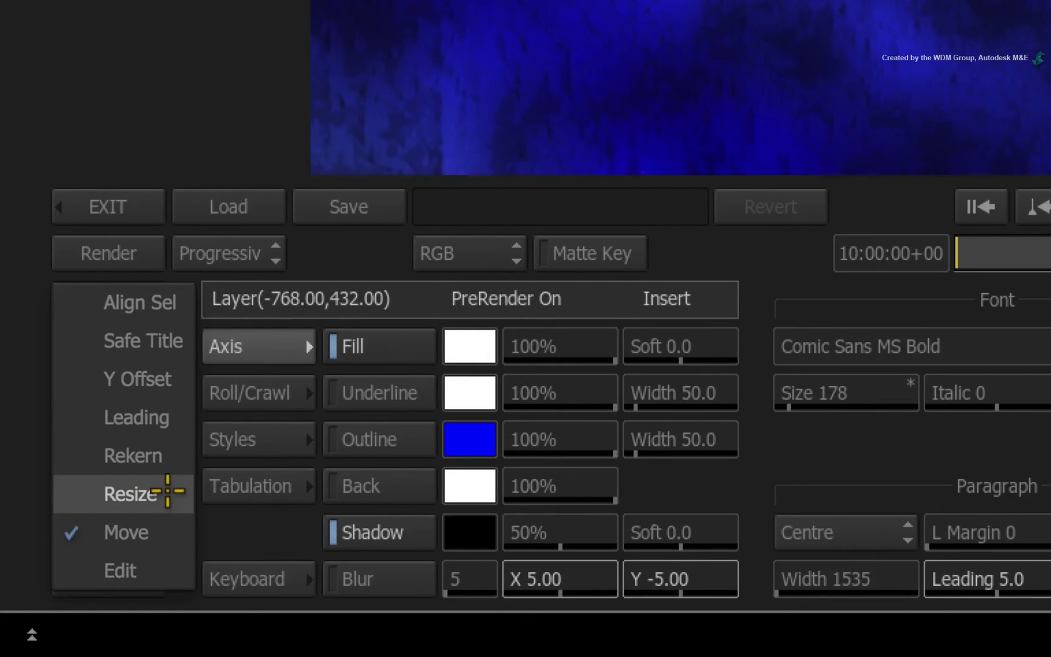
pyautogui.click(157, 495)
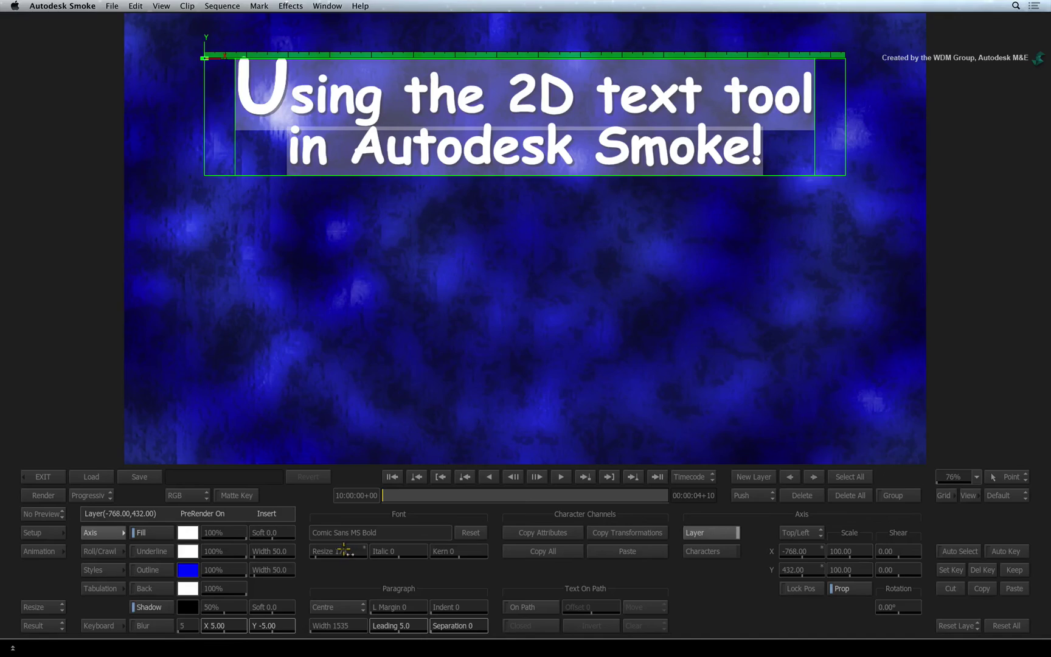
pyautogui.moveTo(344, 550); pyautogui.dragTo(305, 545)
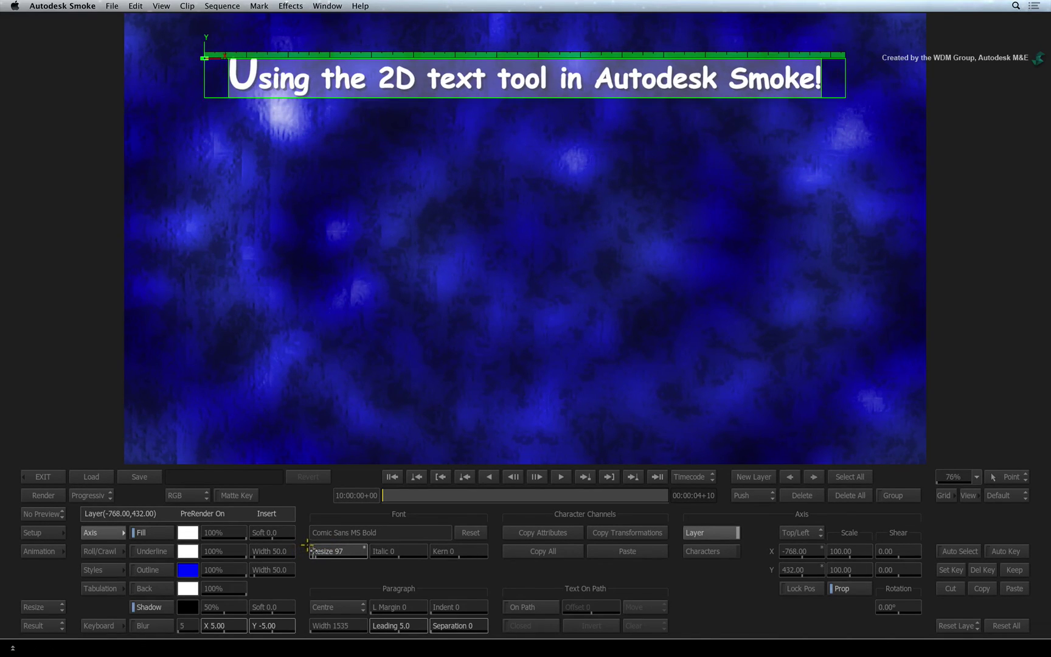
pyautogui.moveTo(305, 544); pyautogui.dragTo(342, 549)
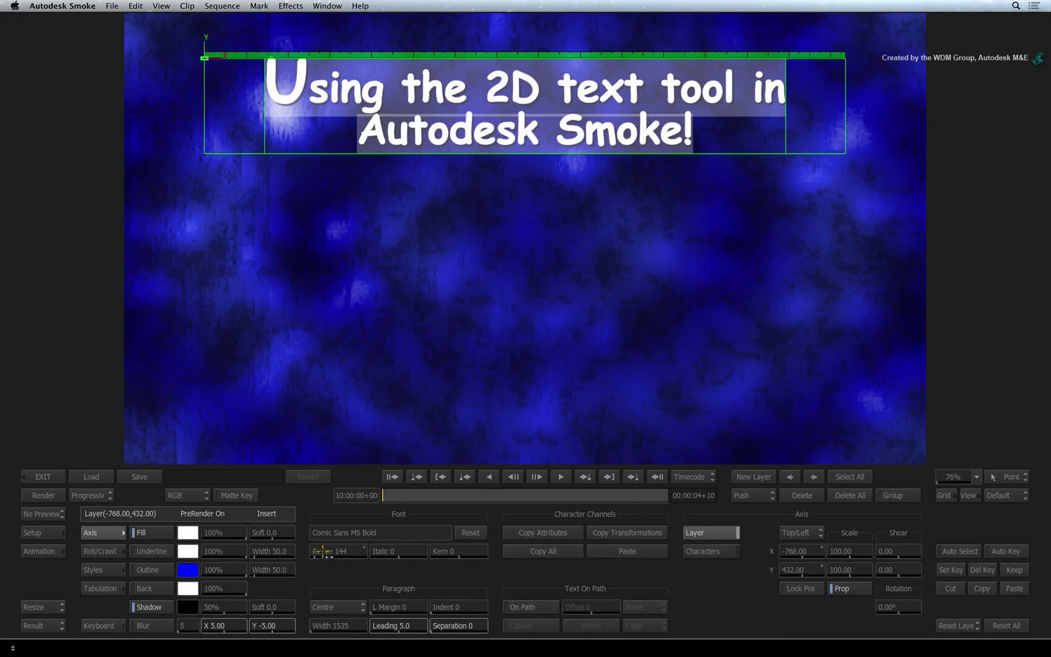
pyautogui.moveTo(322, 552); pyautogui.dragTo(344, 551)
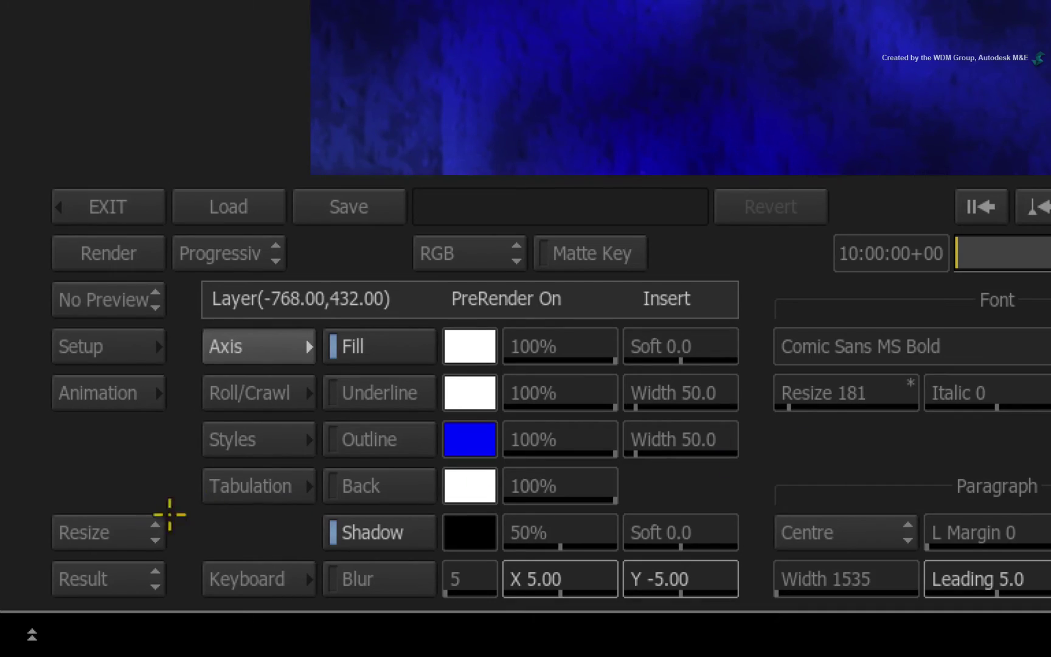
pyautogui.click(152, 532)
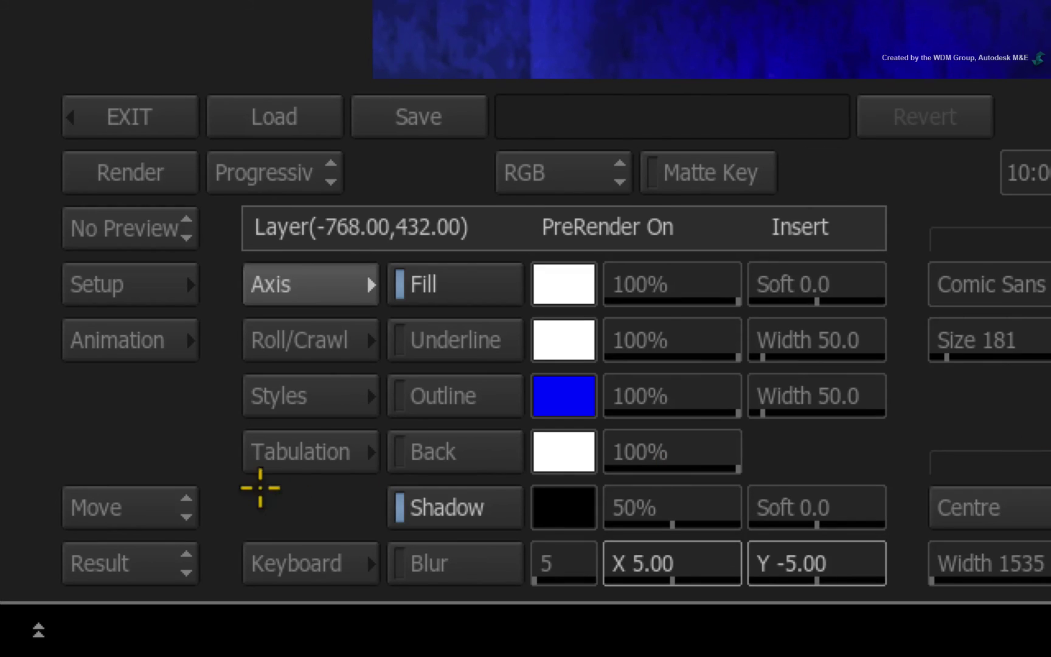
# - Fit the title within the safe-title area and nudge it down toward the centre
pyautogui.click(172, 501)
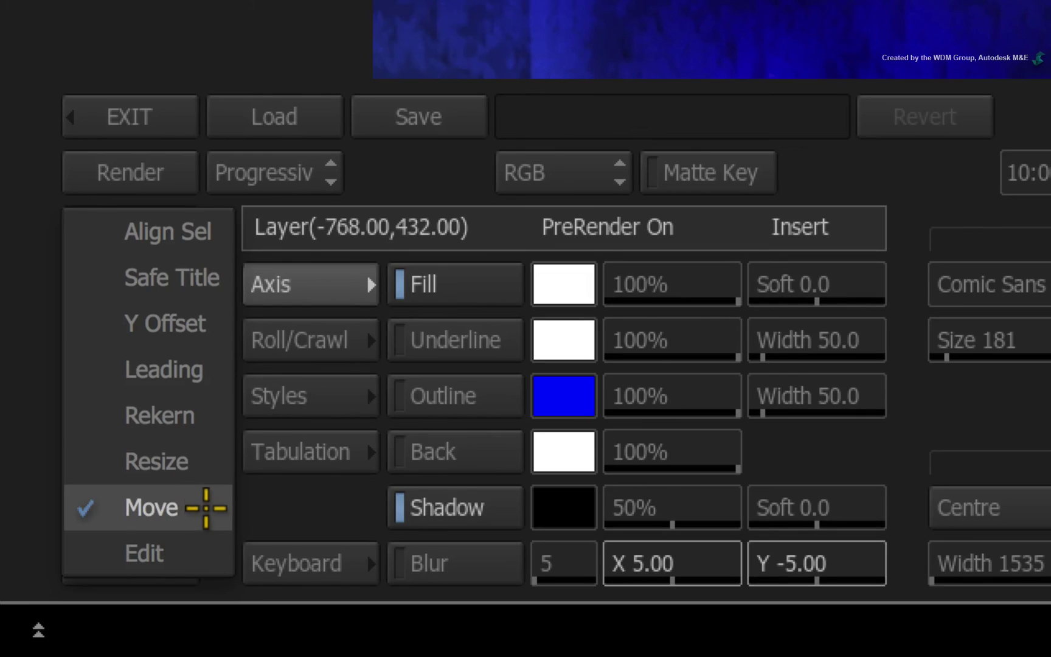
pyautogui.click(182, 275)
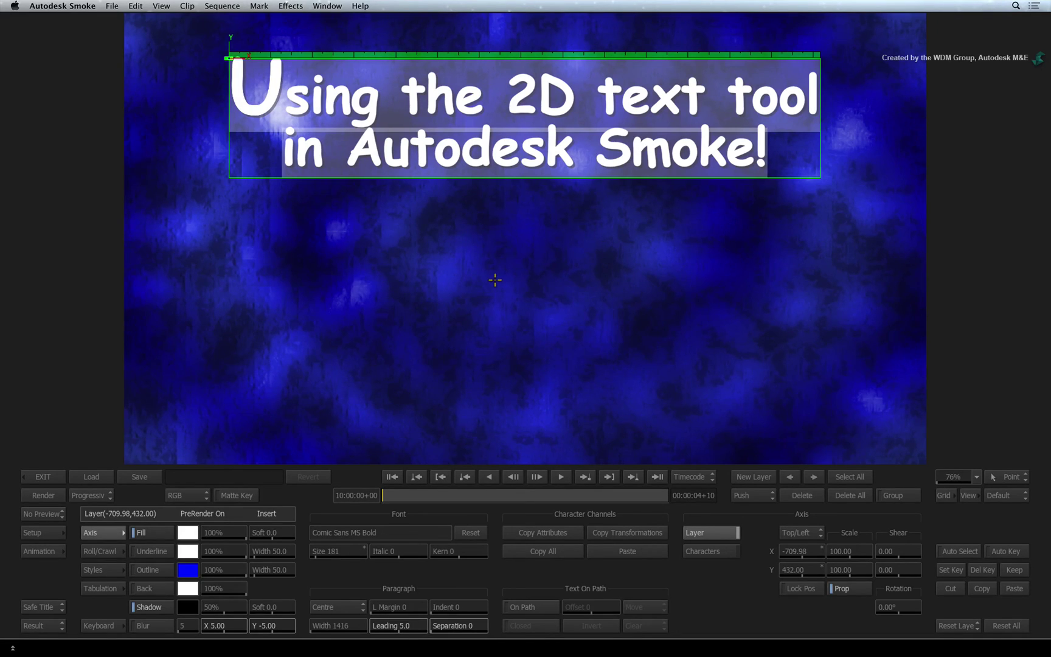
pyautogui.moveTo(496, 279); pyautogui.dragTo(492, 305)
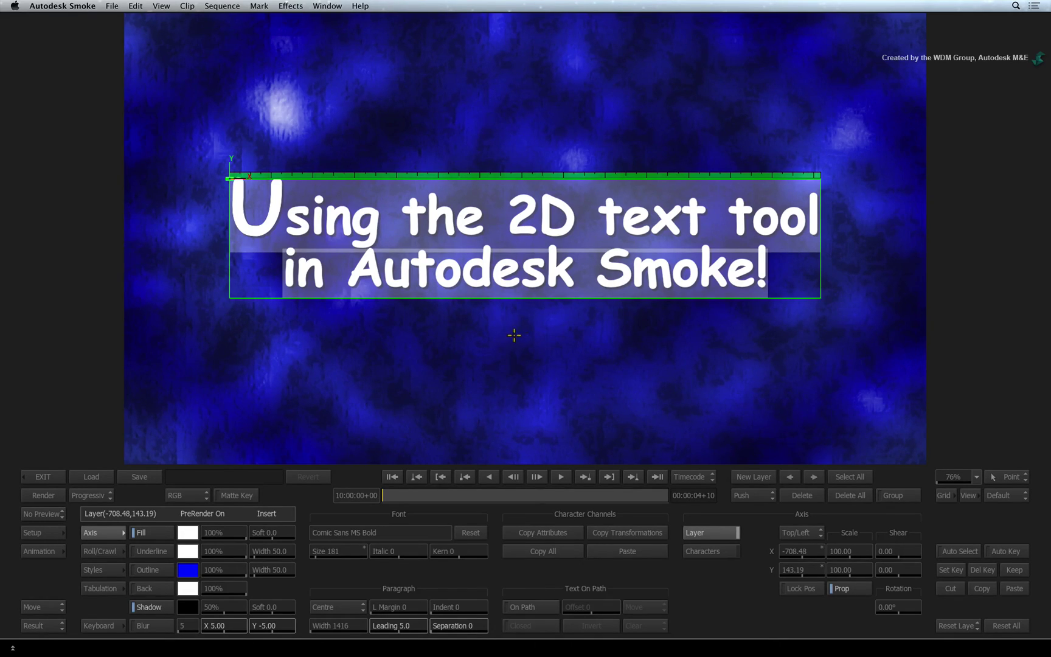
# - Snap the title to the top, then bottom, then vertical centre of the safe-title area
pyautogui.click(50, 606)
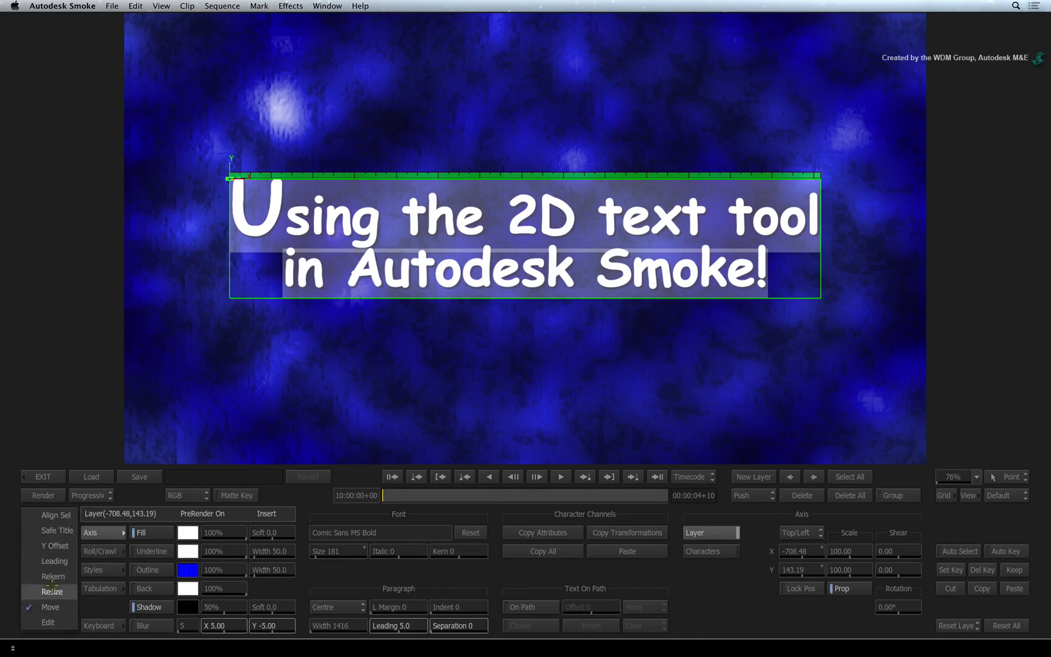
pyautogui.click(56, 532)
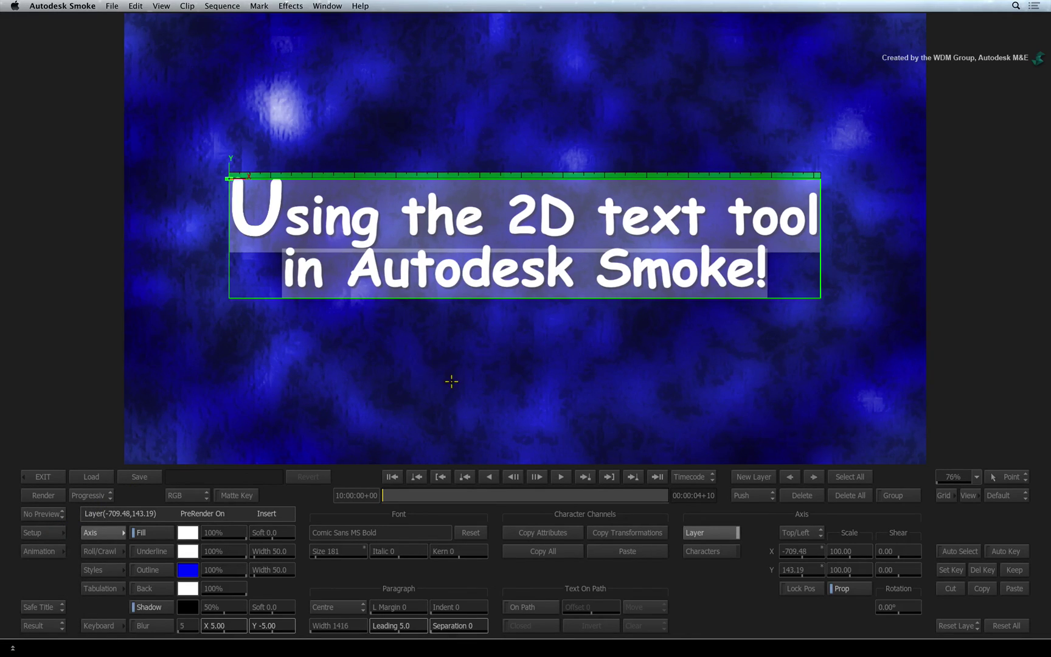
pyautogui.click(461, 381)
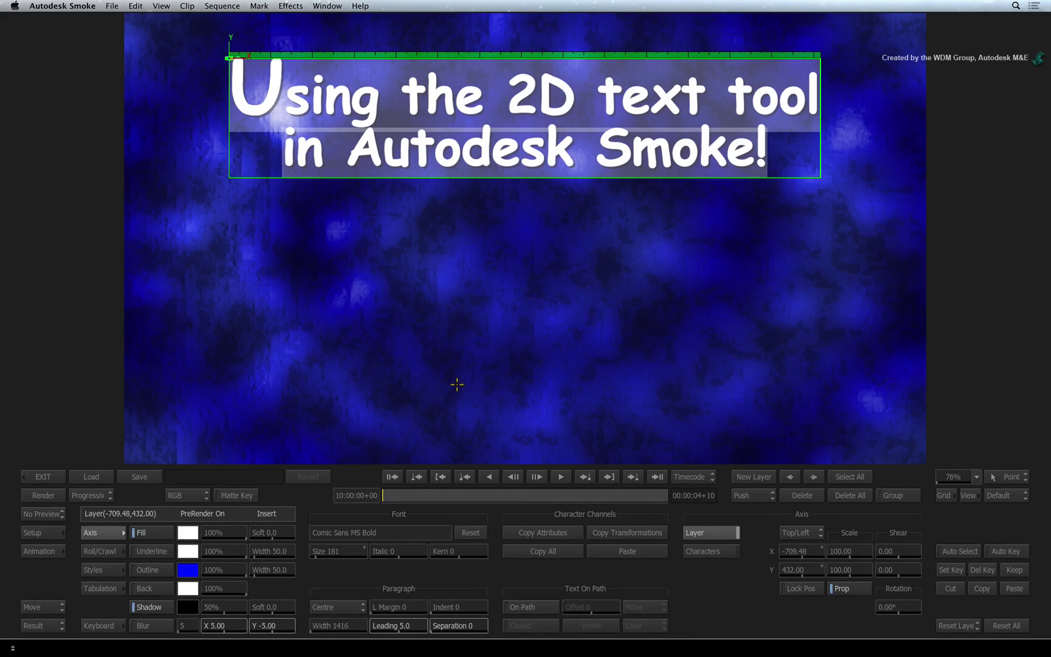
pyautogui.click(43, 607)
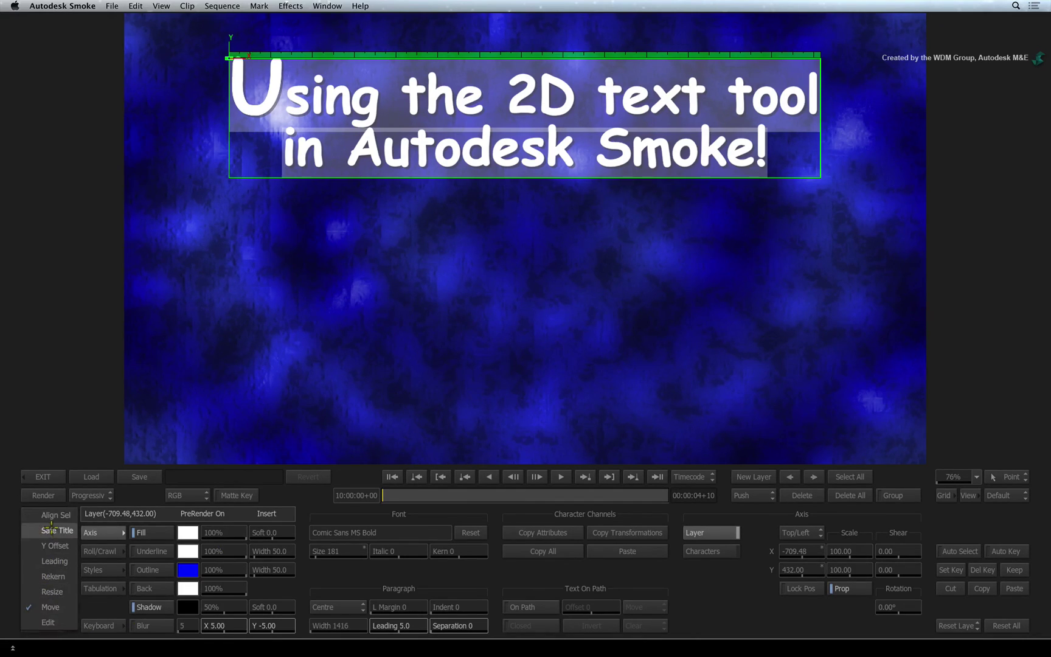
pyautogui.click(41, 533)
pyautogui.click(458, 317)
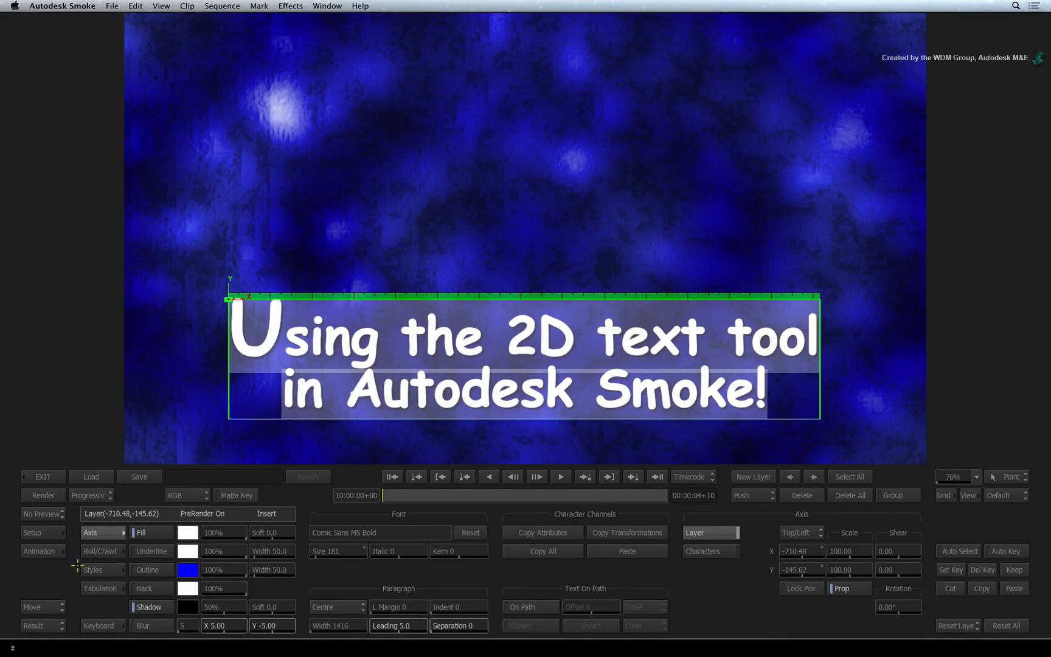
pyautogui.click(50, 606)
pyautogui.click(49, 532)
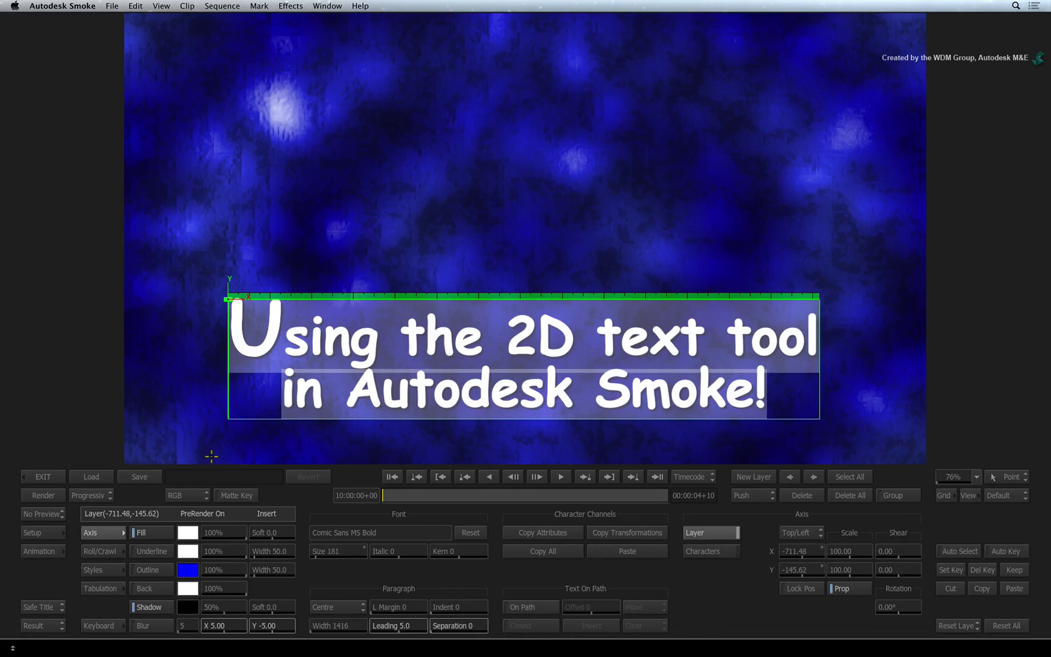
pyautogui.click(463, 308)
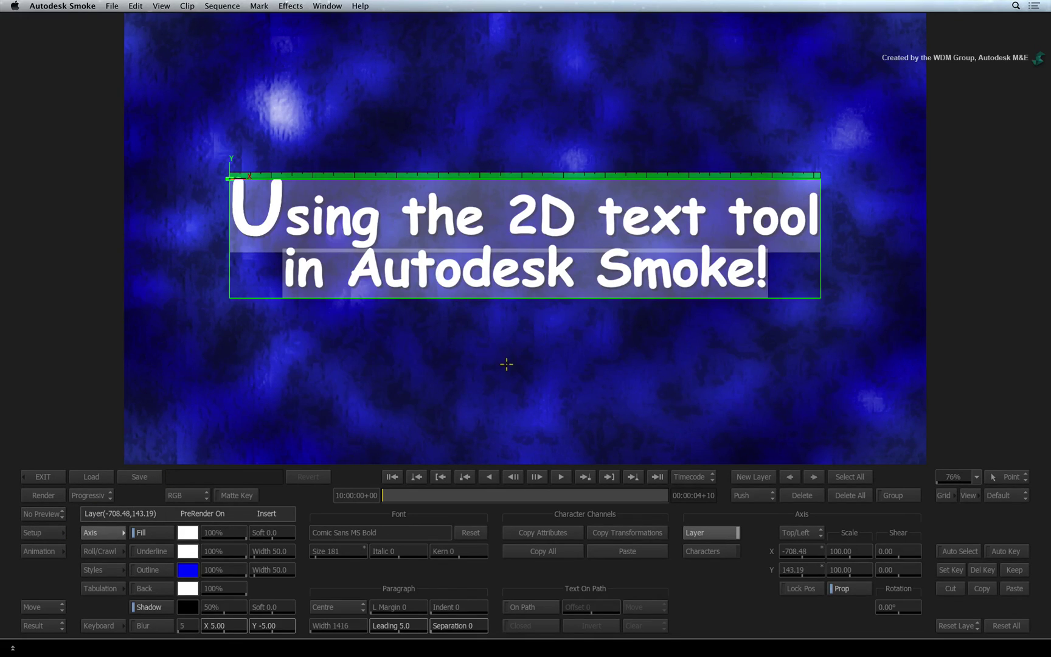